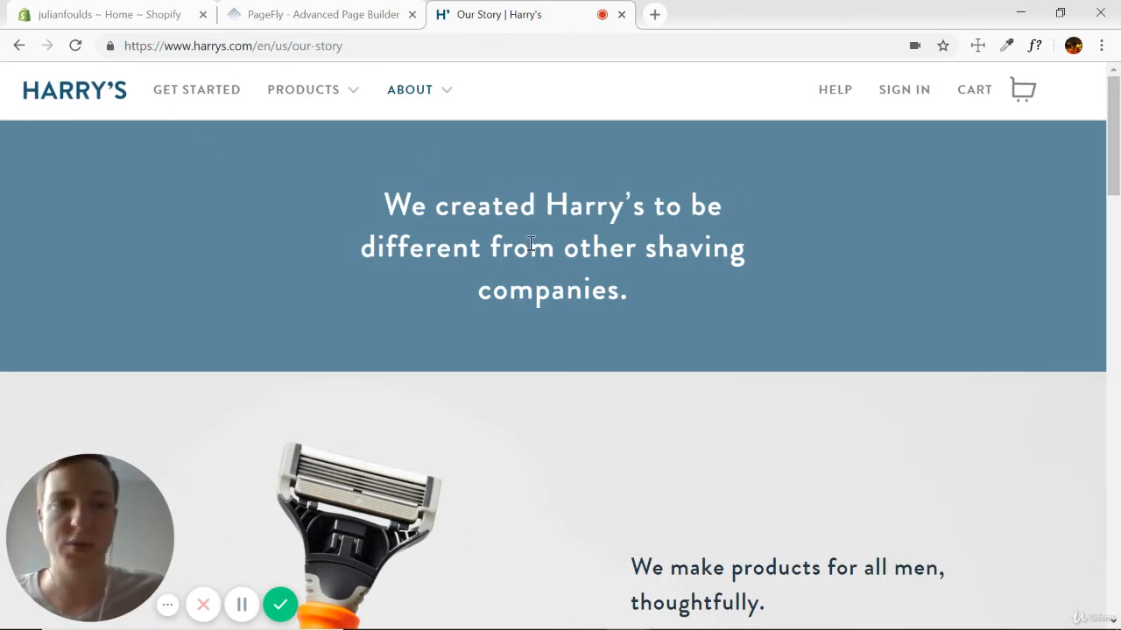
Step: Examine the layout of the Harry's Our Story page from the headline banner down to the Get Started section
scroll(858, 259, "down", 10)
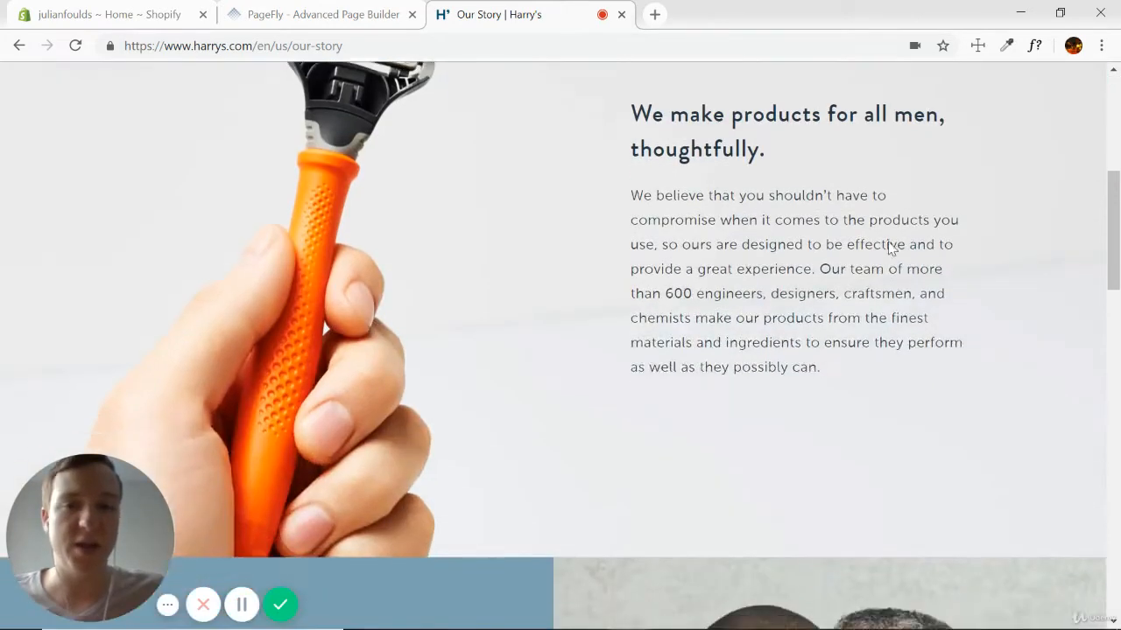
scroll(674, 202, "down", 10)
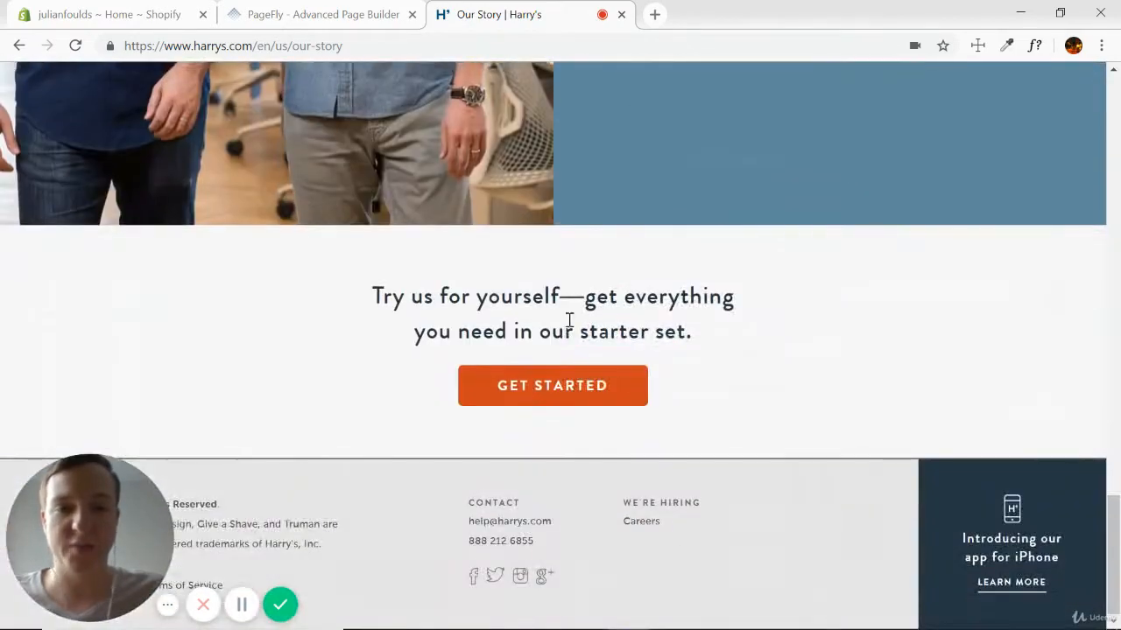
scroll(692, 317, "up", 10)
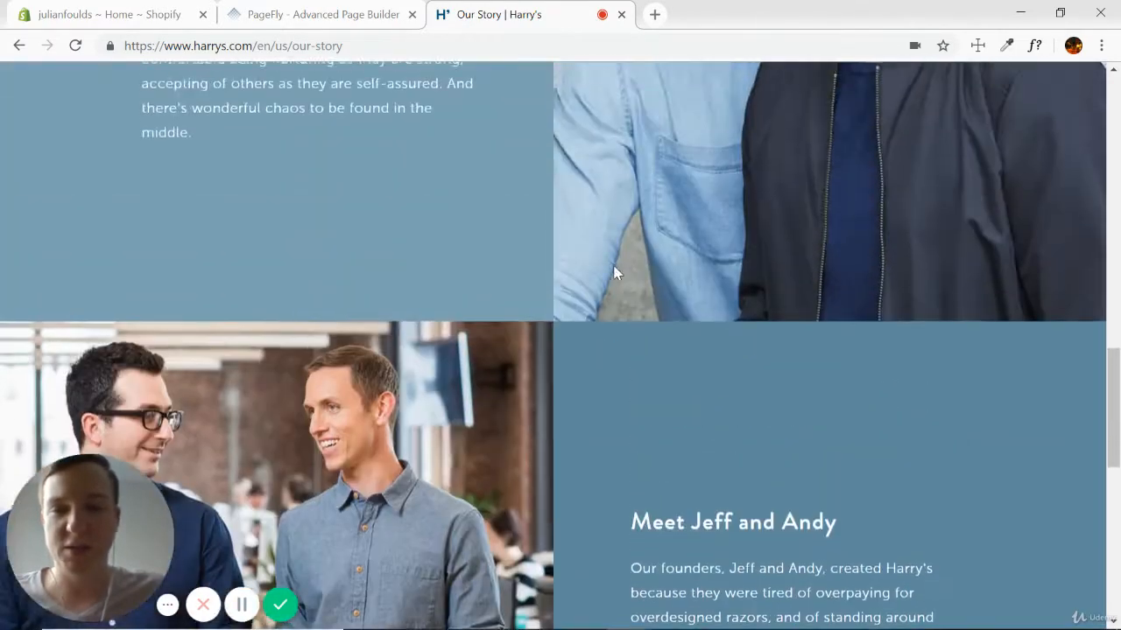
scroll(617, 271, "up", 15)
scroll(645, 263, "down", 5)
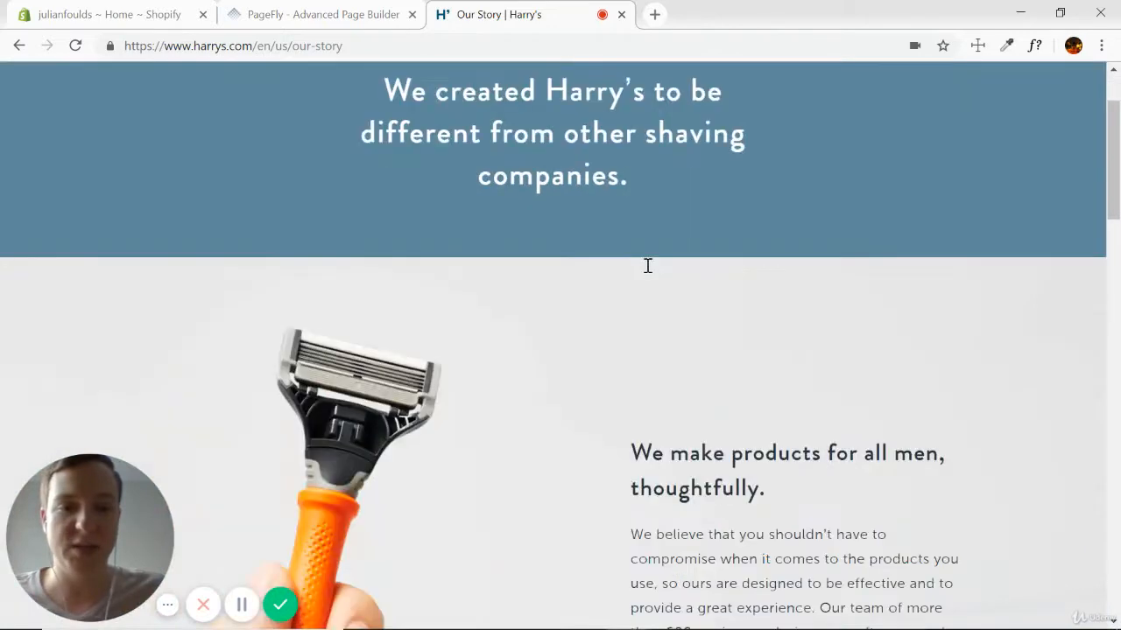
scroll(758, 307, "down", 5)
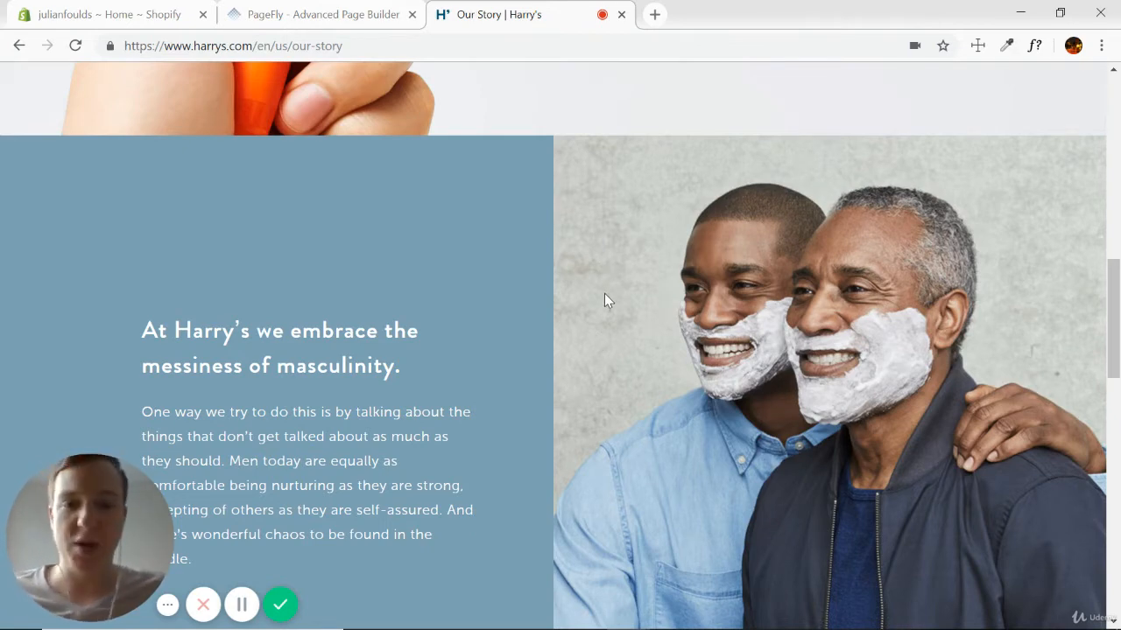
scroll(604, 299, "up", 8)
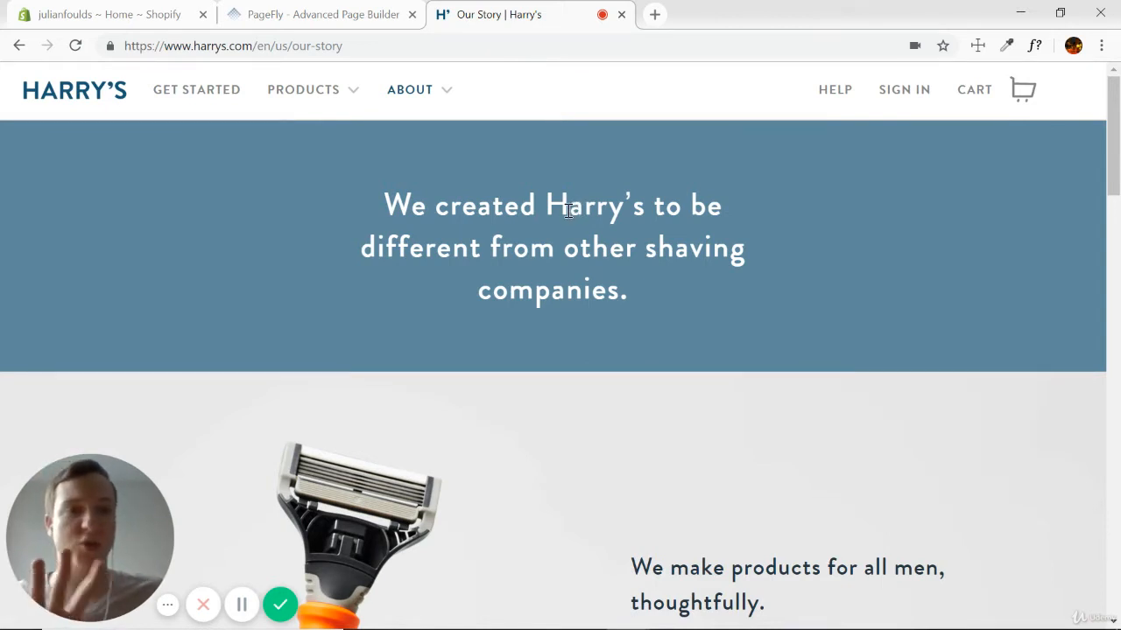
Step: Measure the spacing inside the blue headline banner and sample the banner's background colour with ColorZilla
left_click(978, 46)
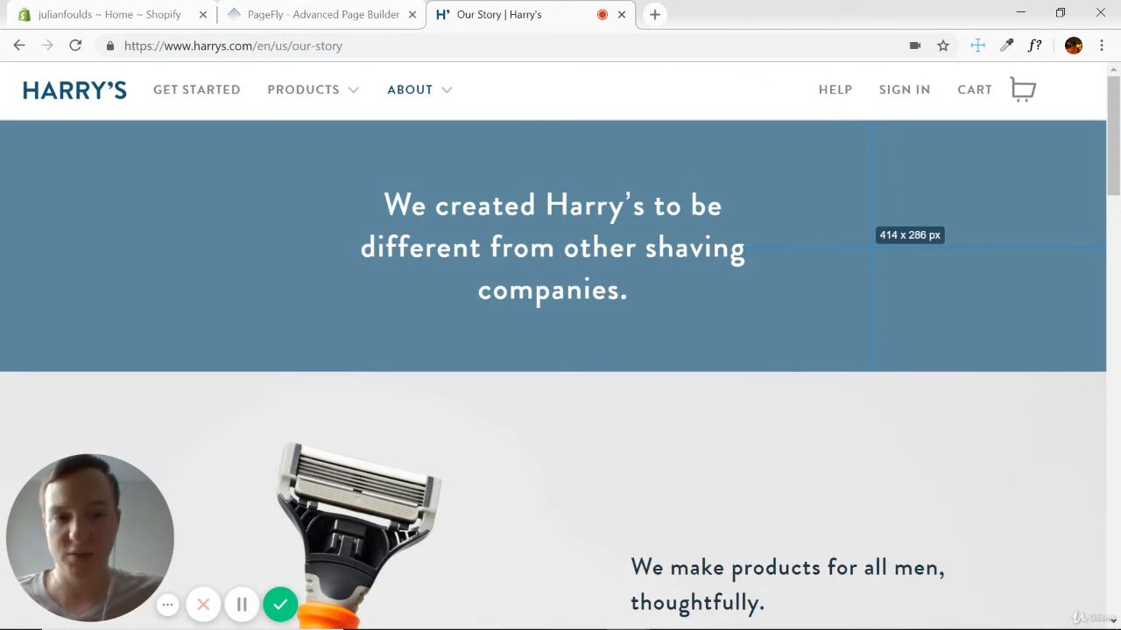
left_click(978, 46)
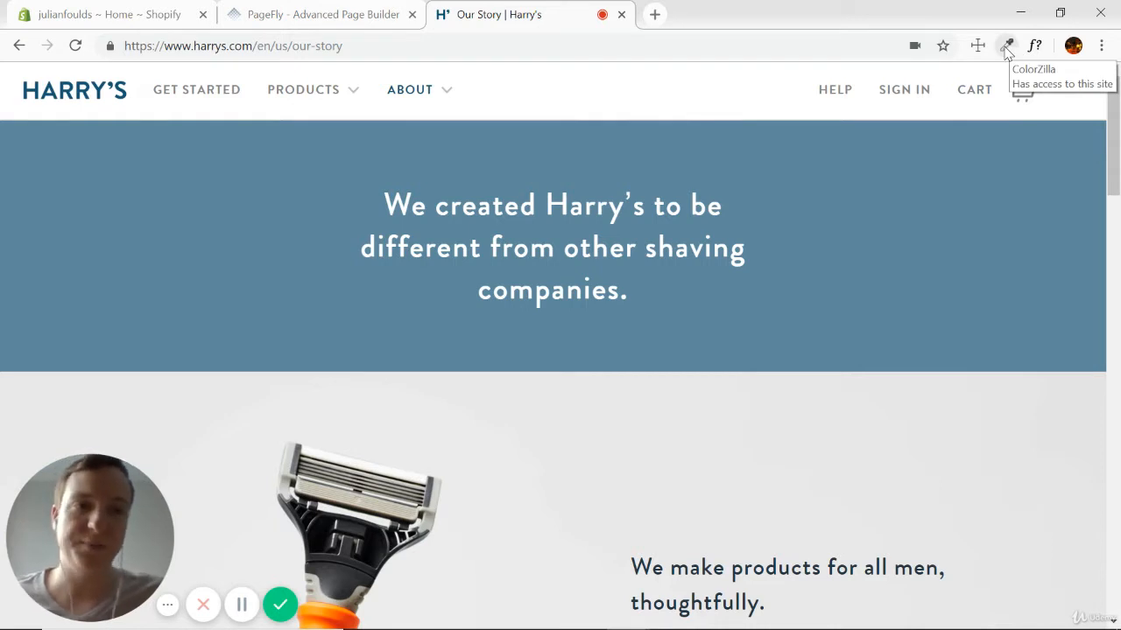
left_click(1006, 48)
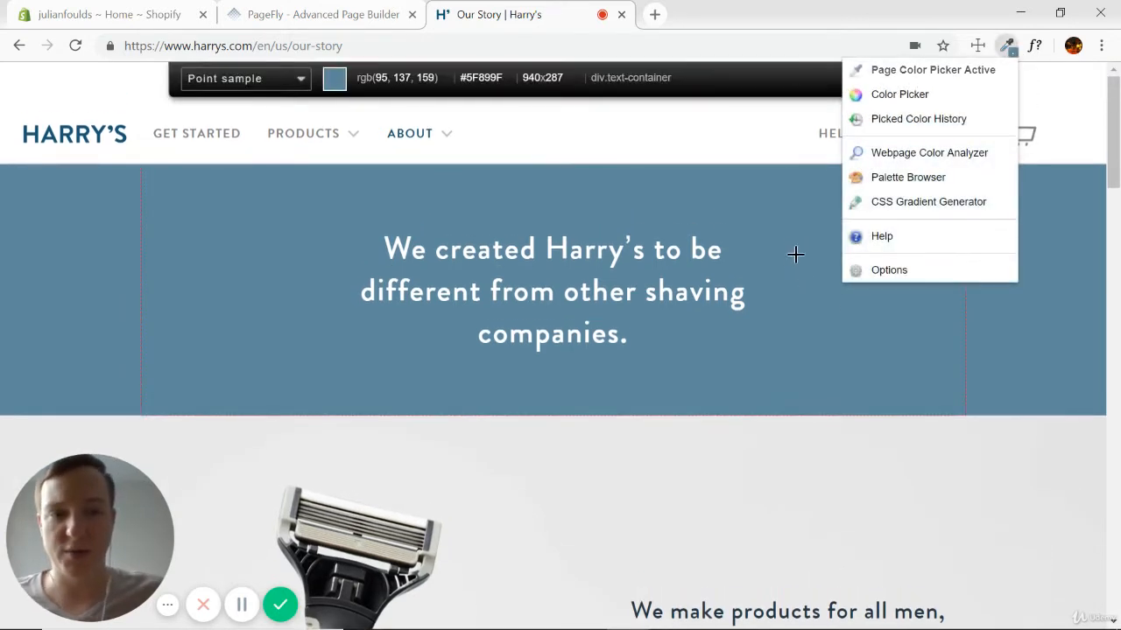
left_click(795, 235)
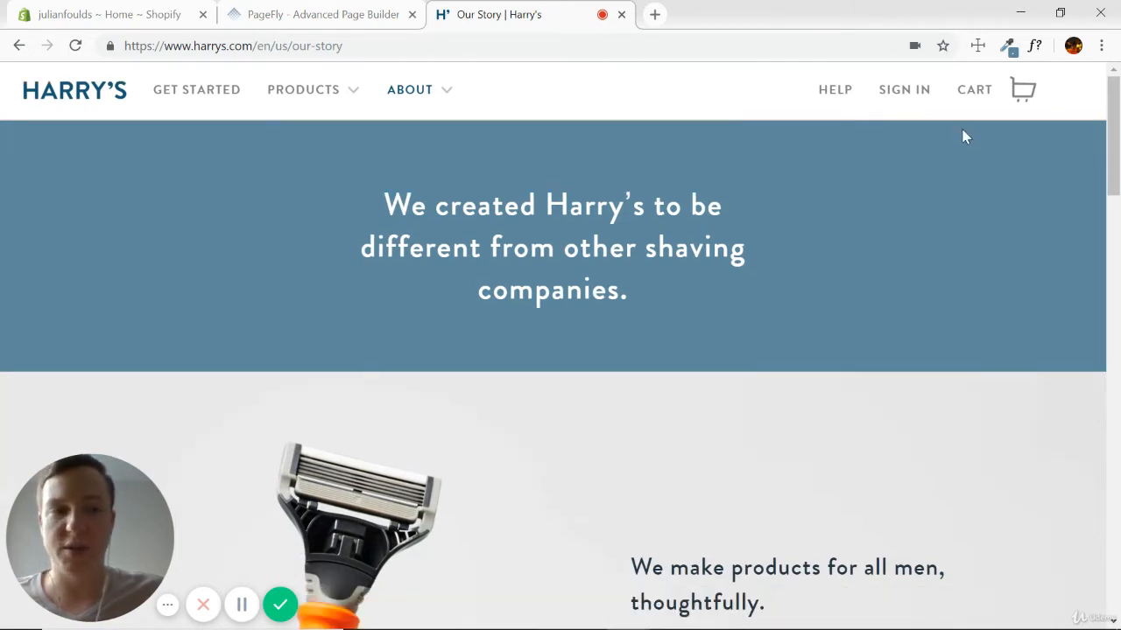
Step: Inspect the font details of the banner headline with WhatFont, and exit the font inspector
left_click(1036, 46)
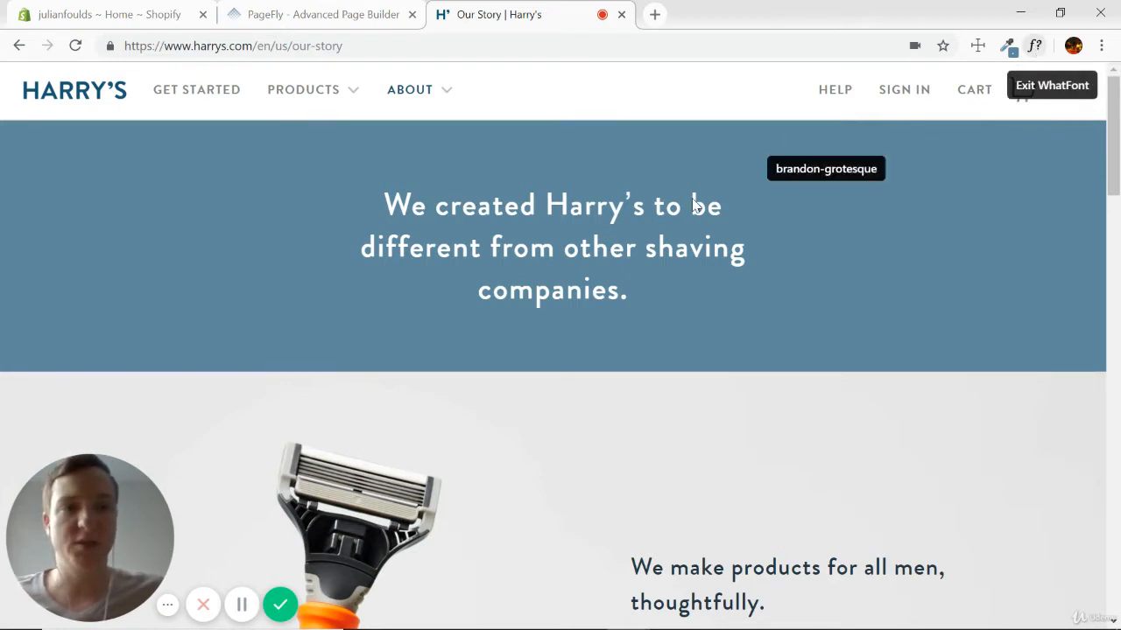
left_click(602, 213)
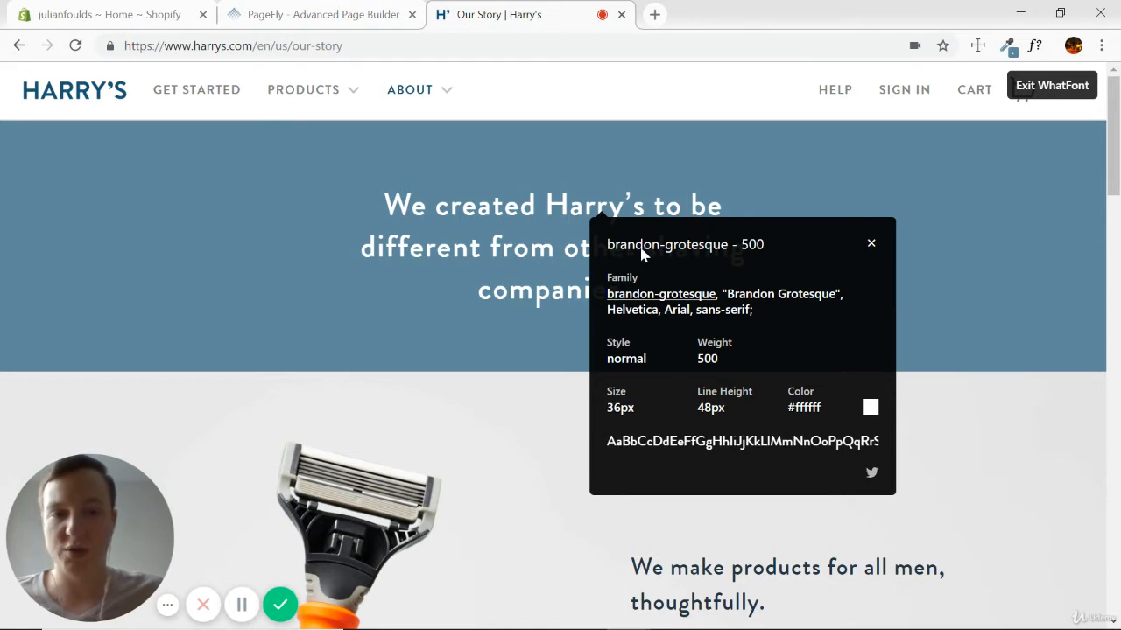
left_click(871, 245)
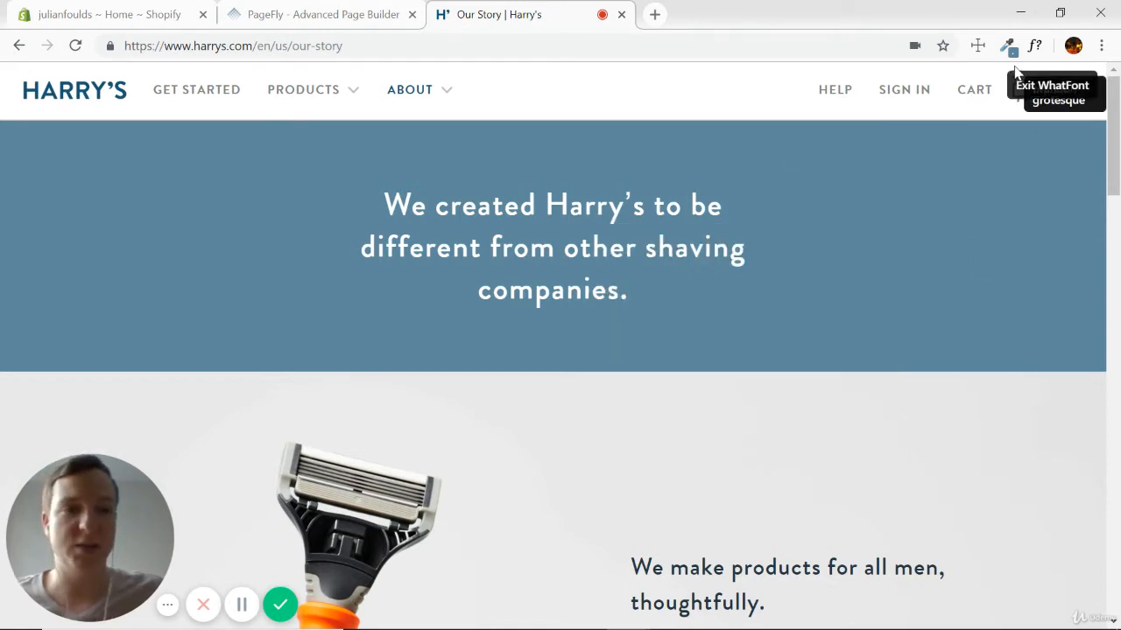
left_click(1035, 48)
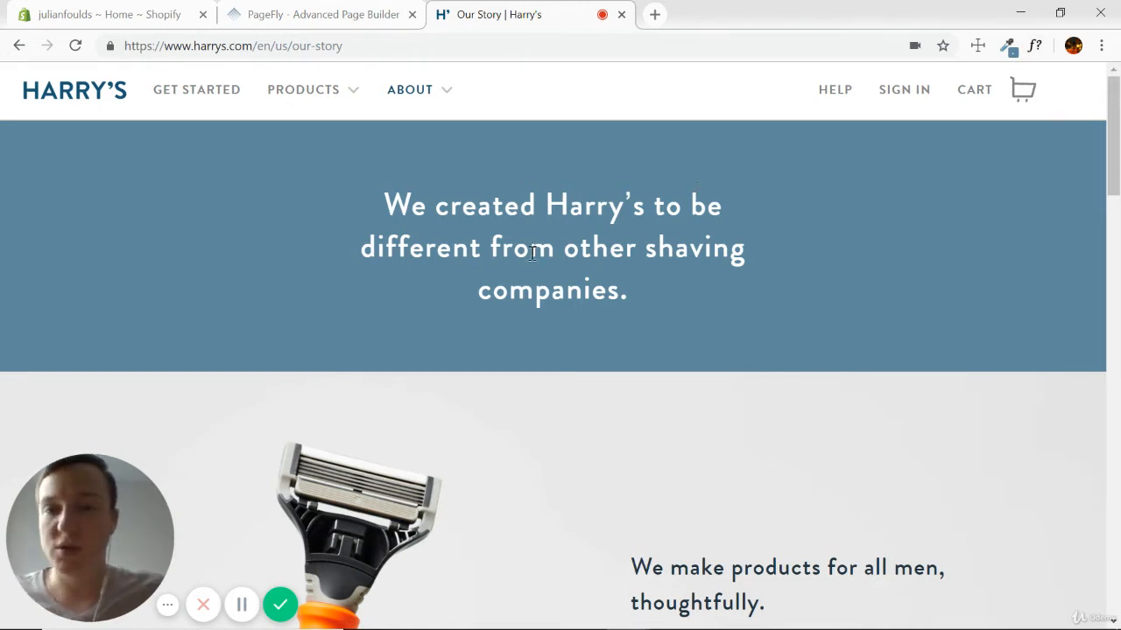
Step: Check the installed apps in the Shopify admin and return to the PageFly dashboard
left_click(305, 12)
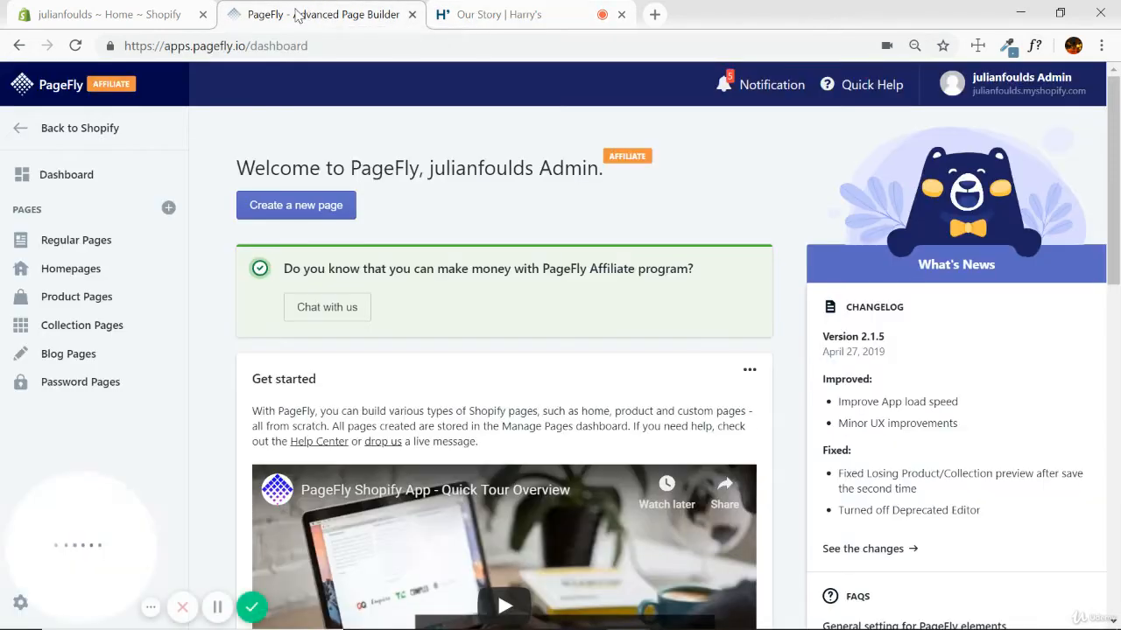
left_click(87, 15)
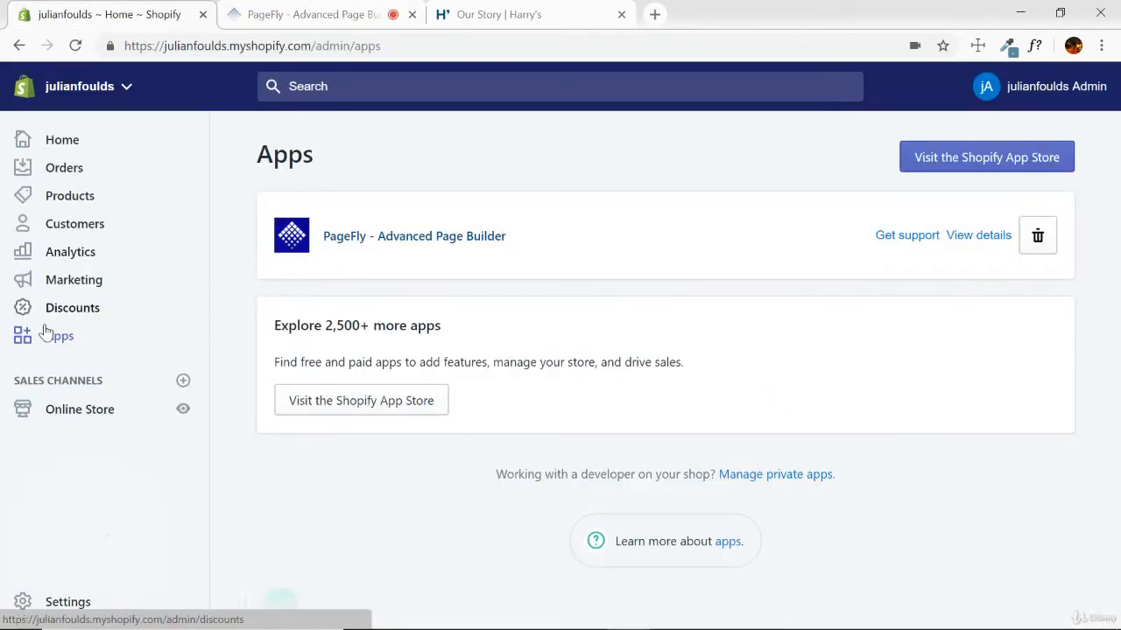
left_click(310, 12)
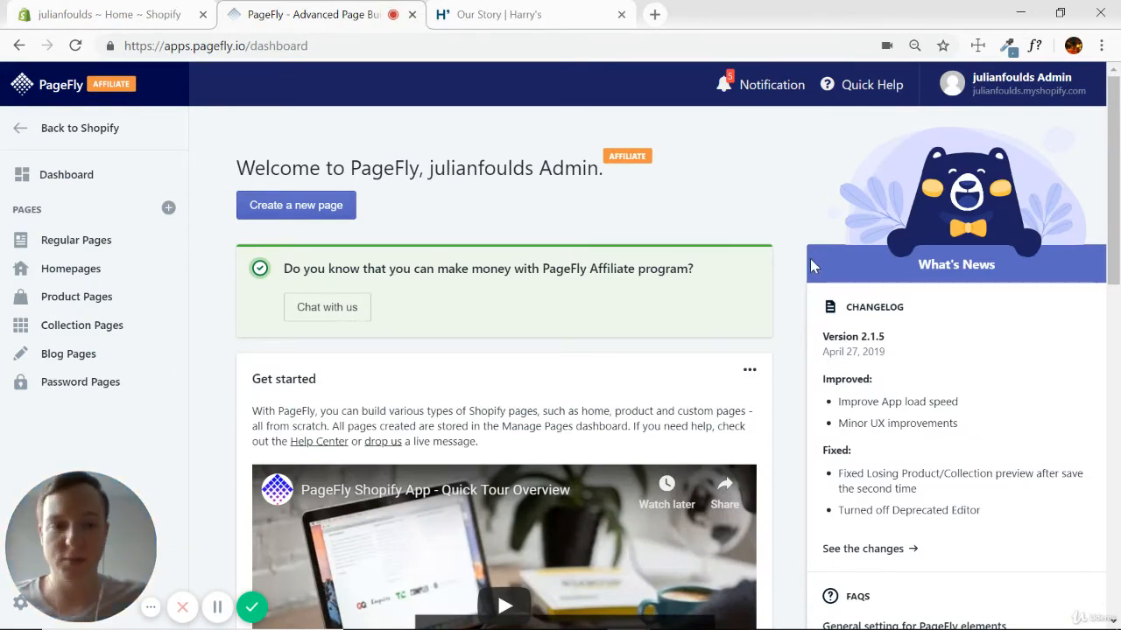
Step: Start a new regular page in PageFly with its header and footer hidden
left_click(291, 212)
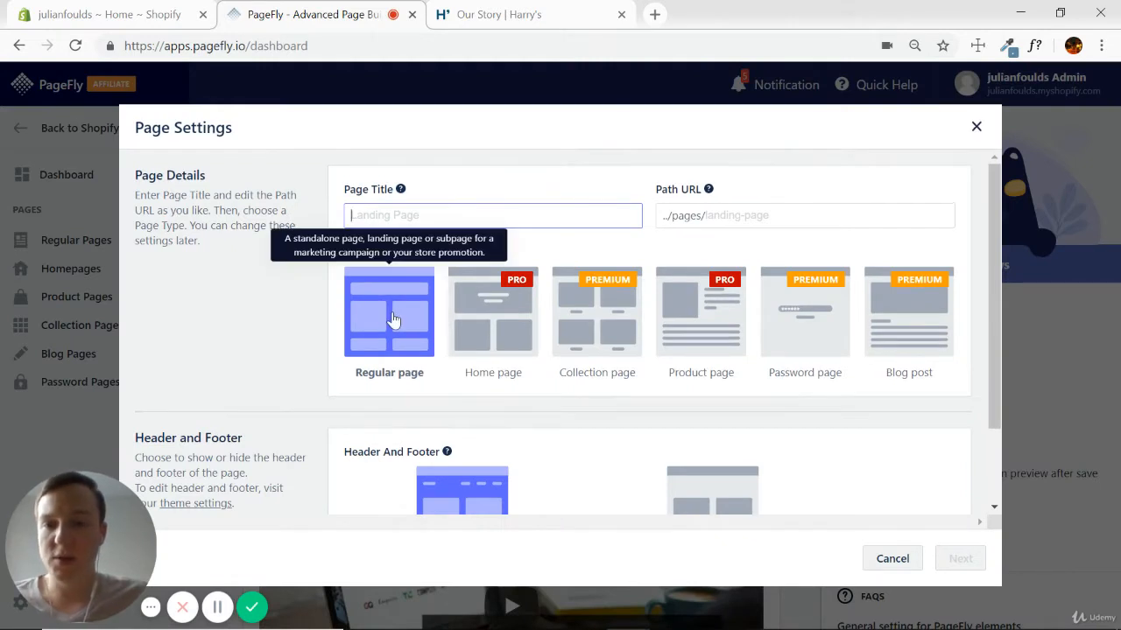
scroll(389, 315, "down", 2)
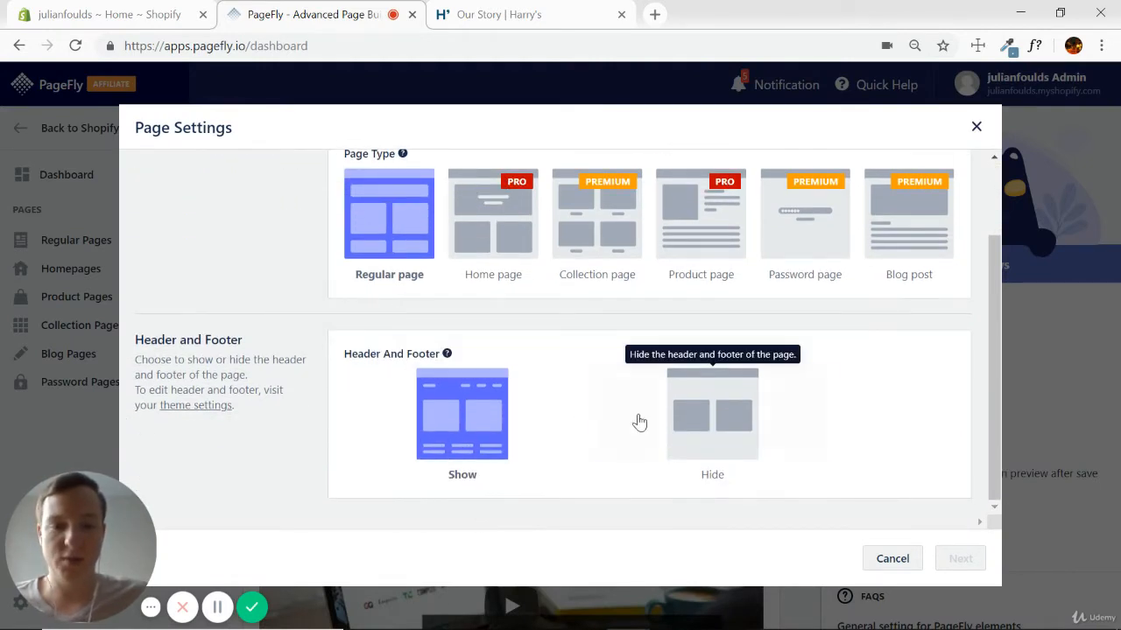
left_click(725, 424)
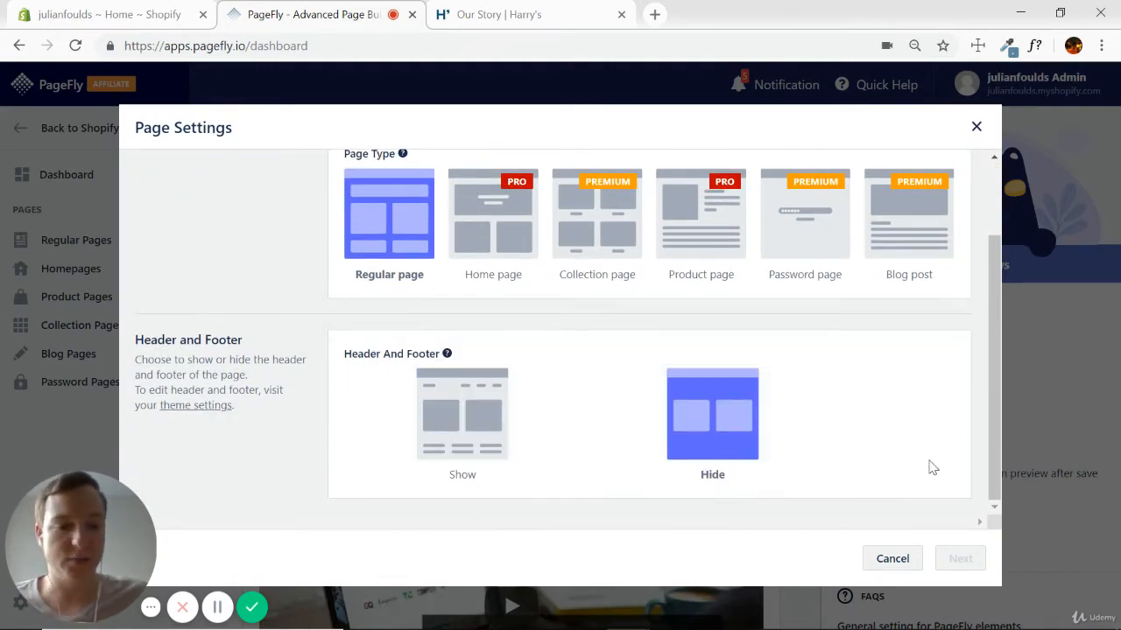
Step: Title the new page "Harry's About Us Clone" and proceed to the template selection
scroll(379, 315, "up", 2)
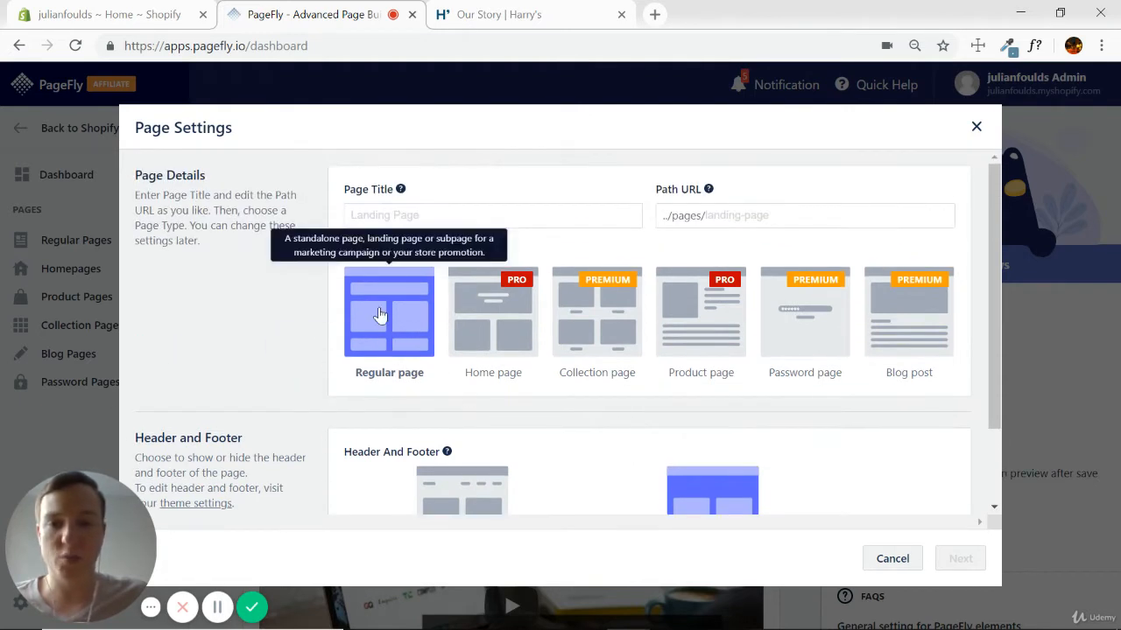
left_click(509, 217)
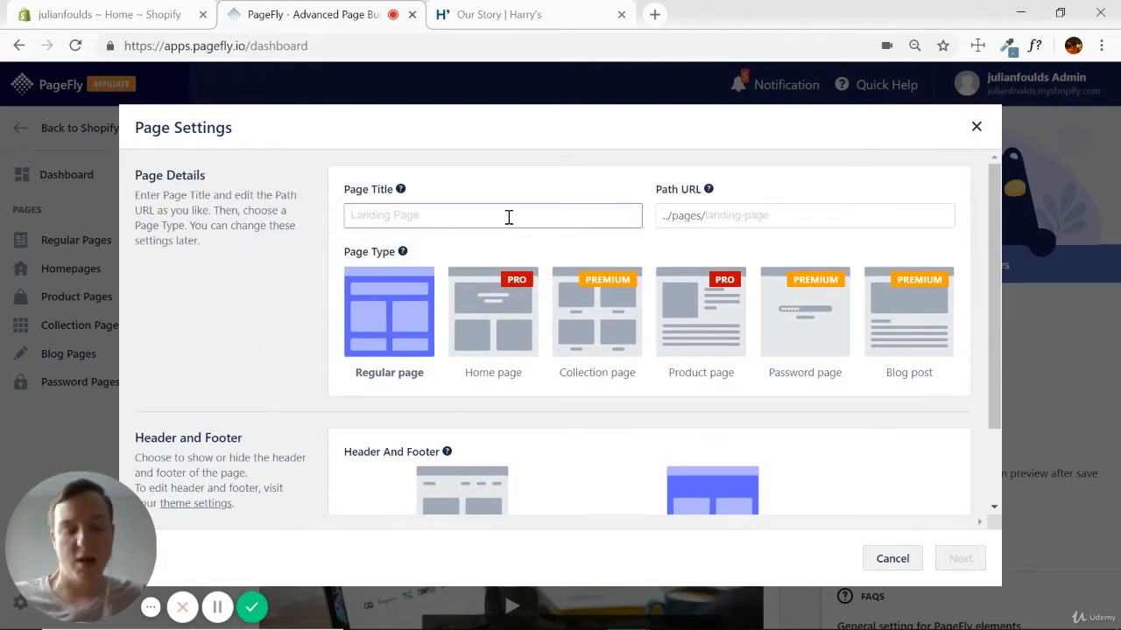
type("Harry's ")
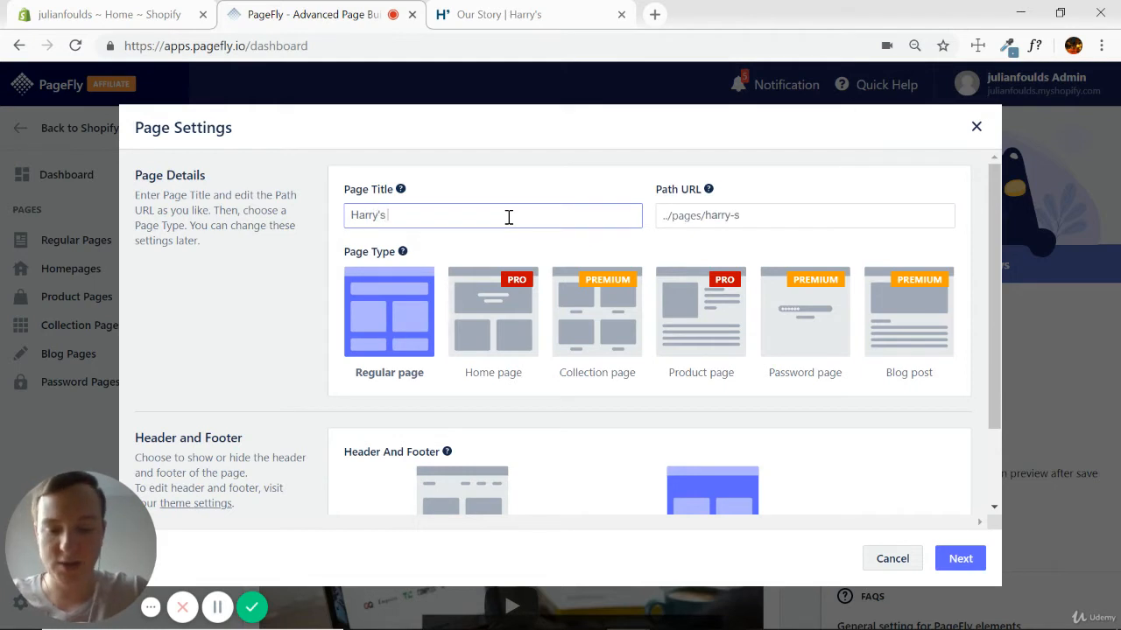
type("About Us Clone")
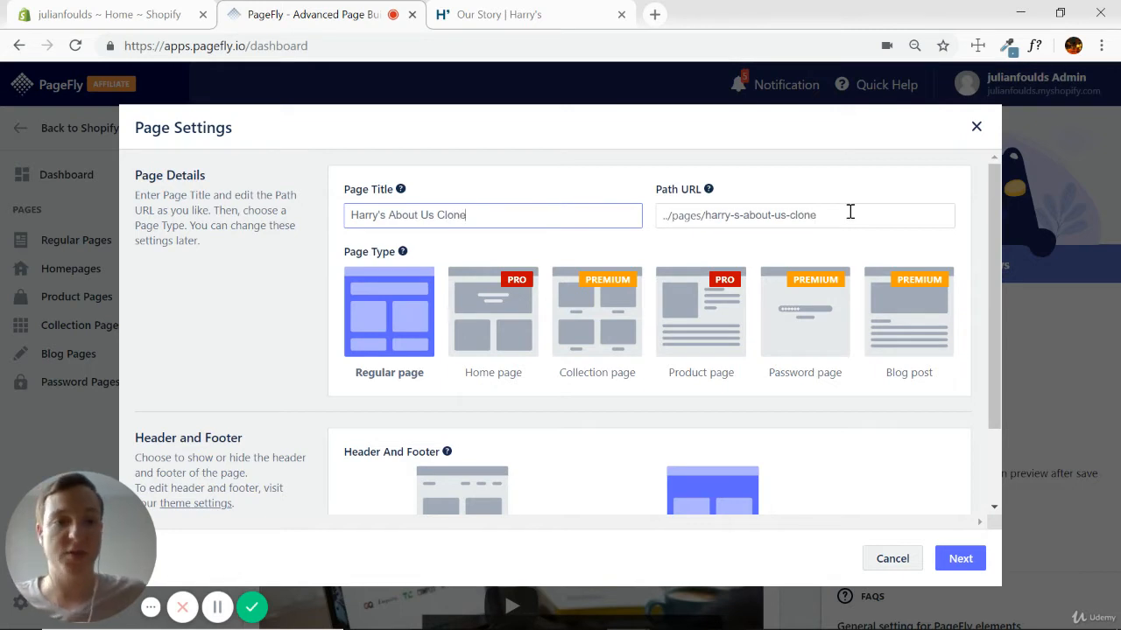
left_click(961, 561)
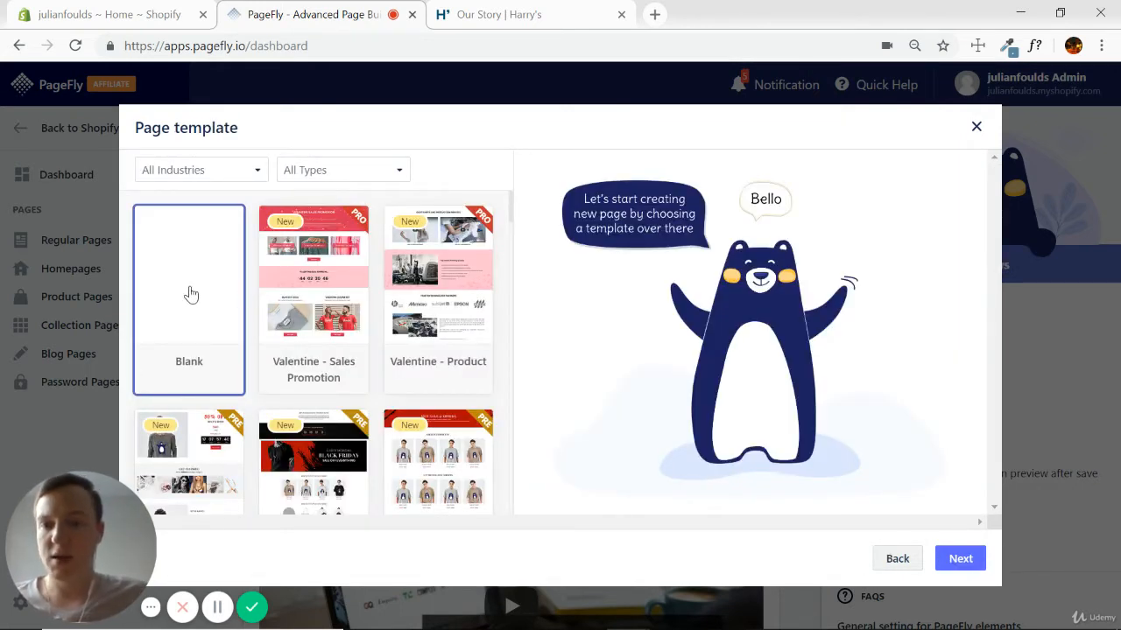
Step: Look through the available page templates and create the page from the Blank template
scroll(346, 306, "down", 8)
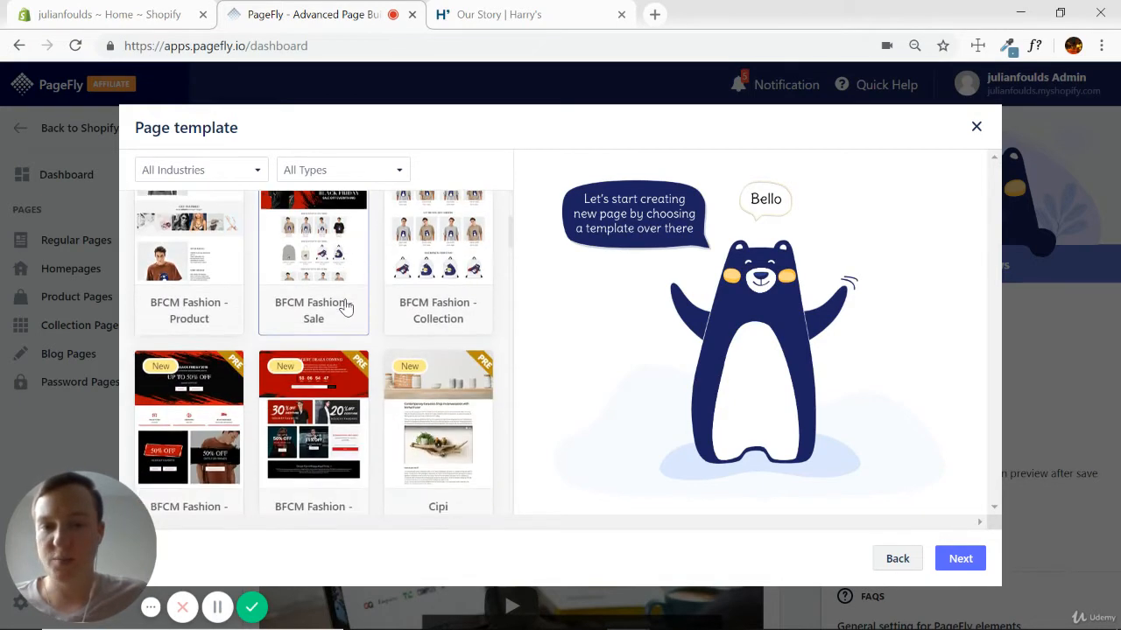
scroll(343, 305, "down", 5)
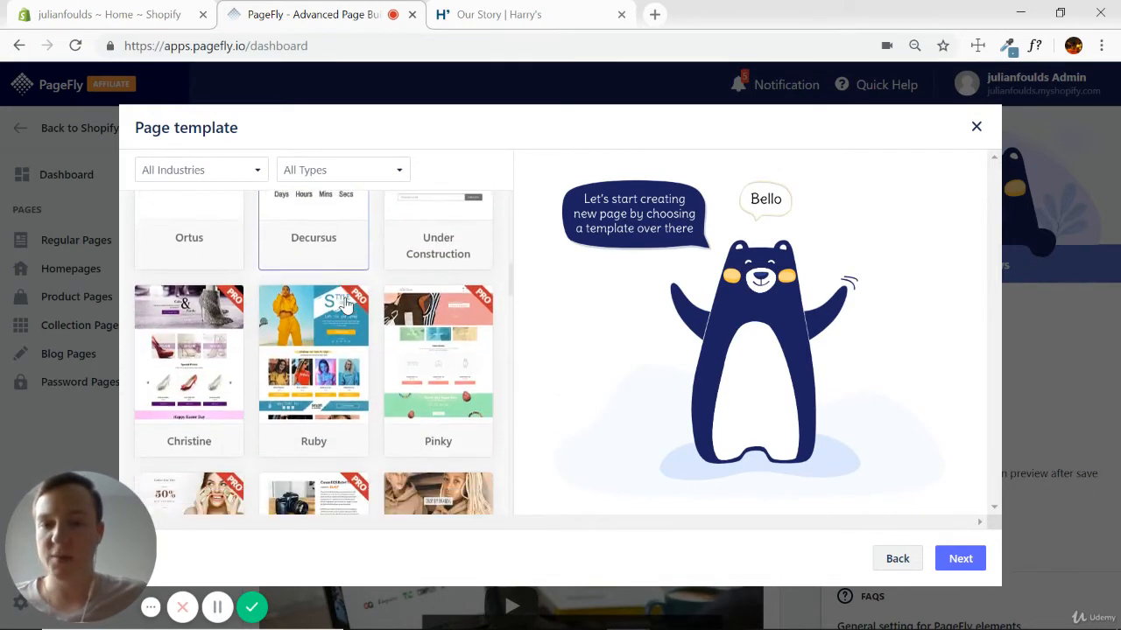
scroll(323, 361, "down", 2)
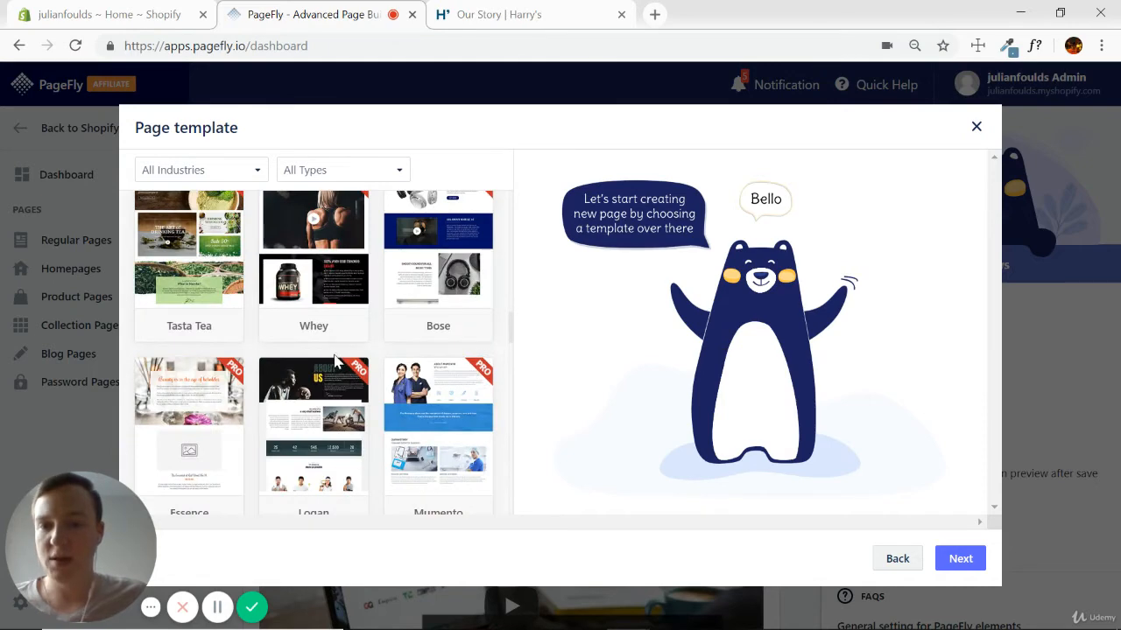
scroll(333, 355, "up", 15)
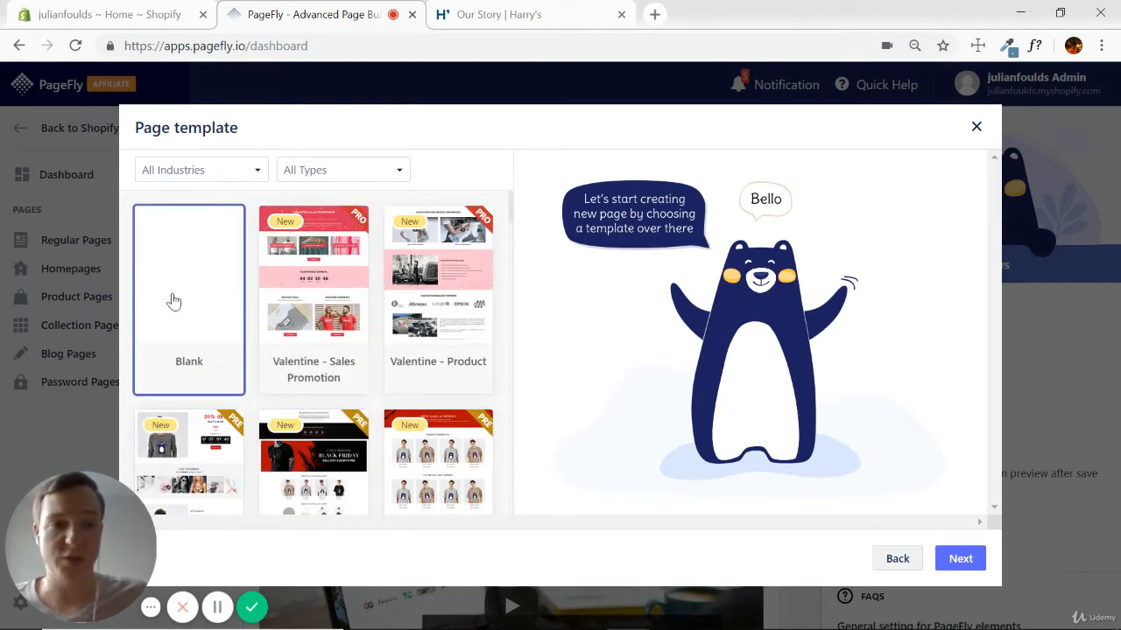
left_click(961, 560)
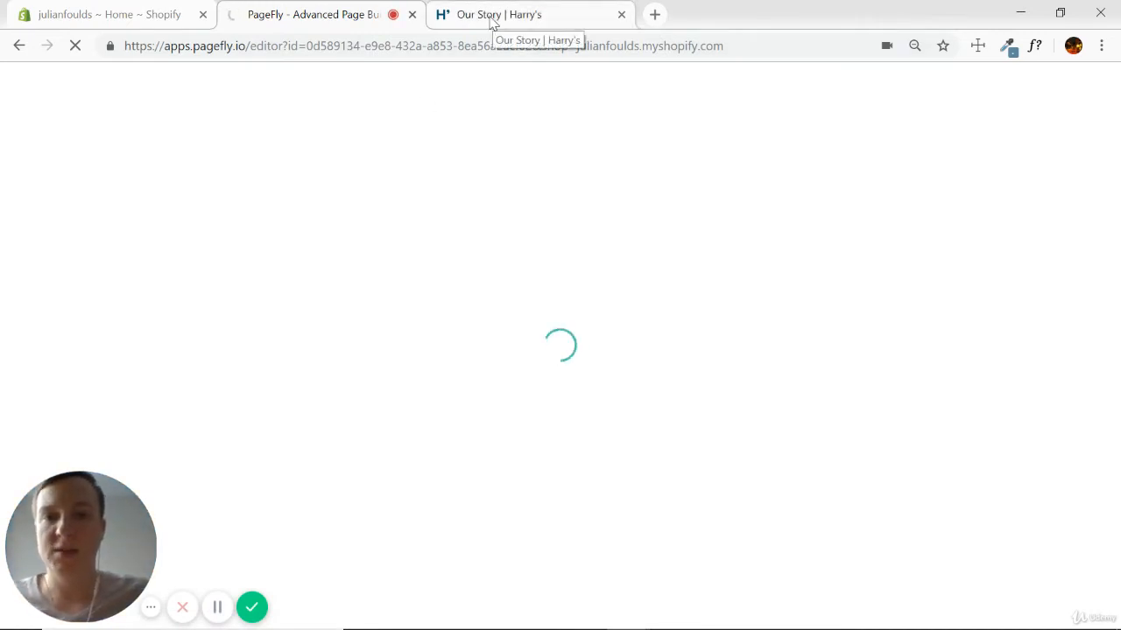
Step: Switch to the Harry's Our Story page and examine how its sections arrange images, headings and paragraphs
left_click(490, 18)
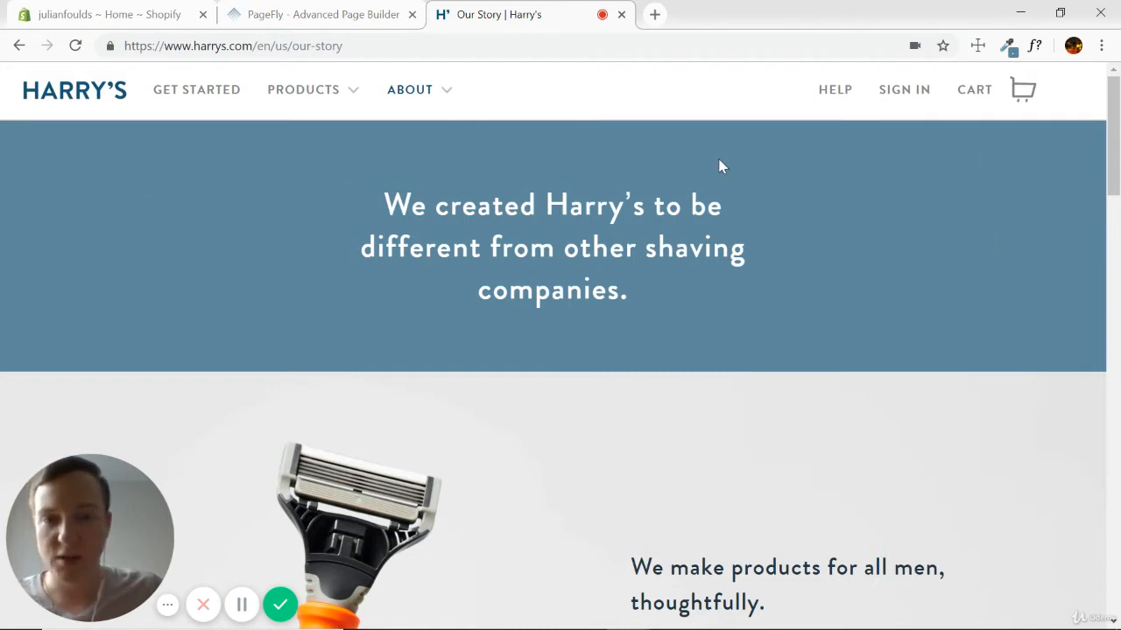
scroll(979, 166, "down", 4)
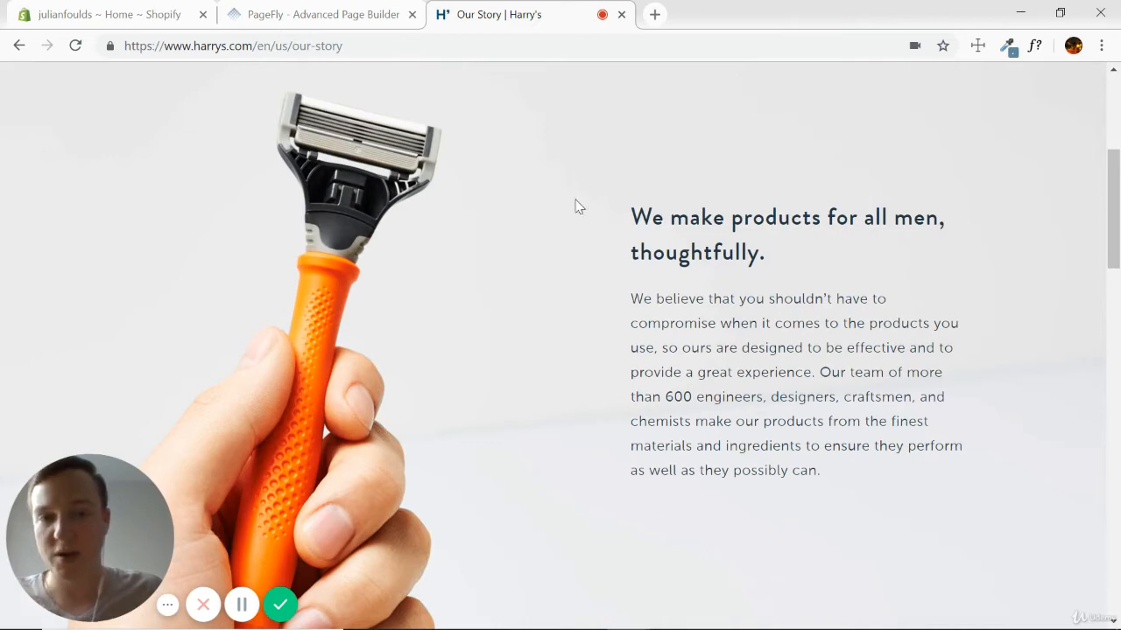
scroll(711, 298, "down", 5)
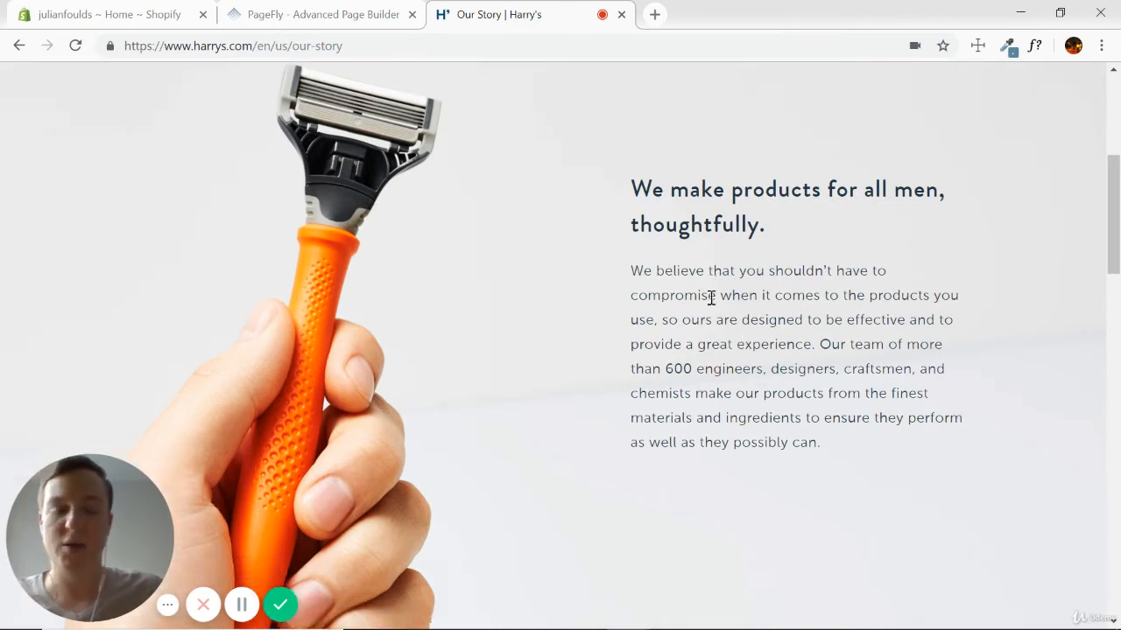
scroll(560, 200, "down", 2)
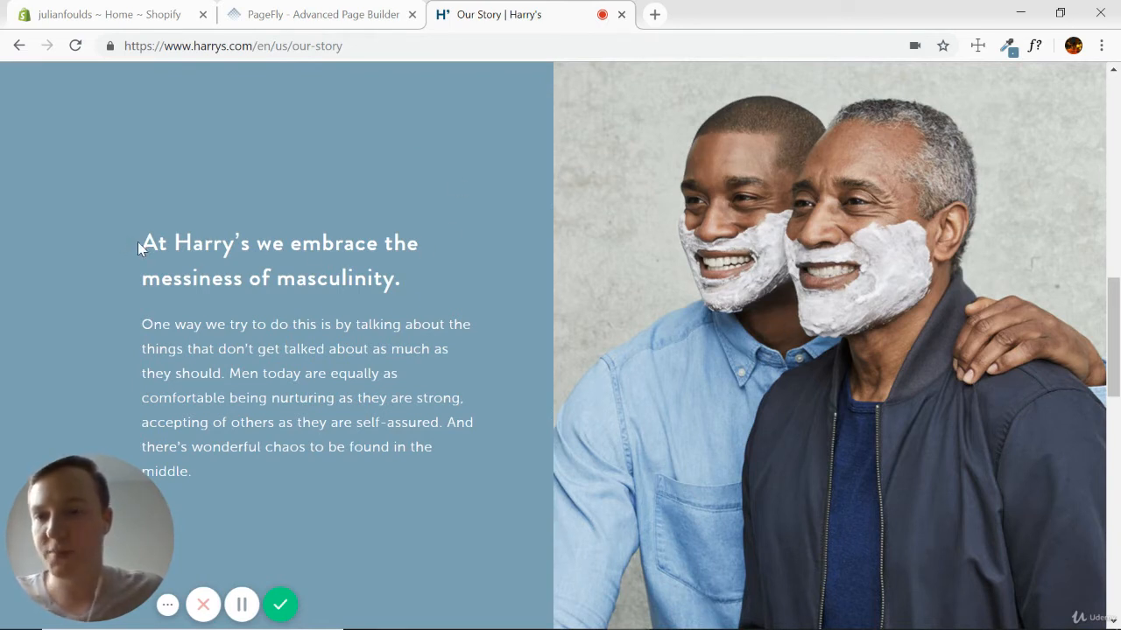
left_click_drag(140, 245, 465, 264)
left_click_drag(169, 349, 302, 374)
left_click(841, 256)
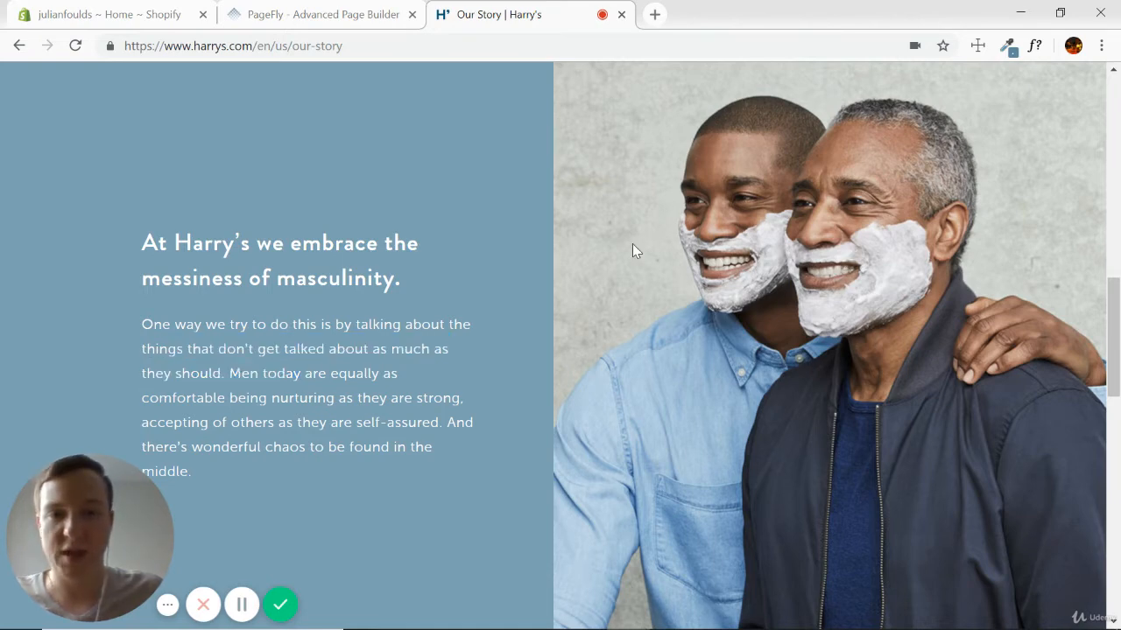
Step: Examine the Our Story page's remaining sections, from the opening banner through the image-and-text blocks to the Get Started call to action
scroll(632, 243, "up", 2)
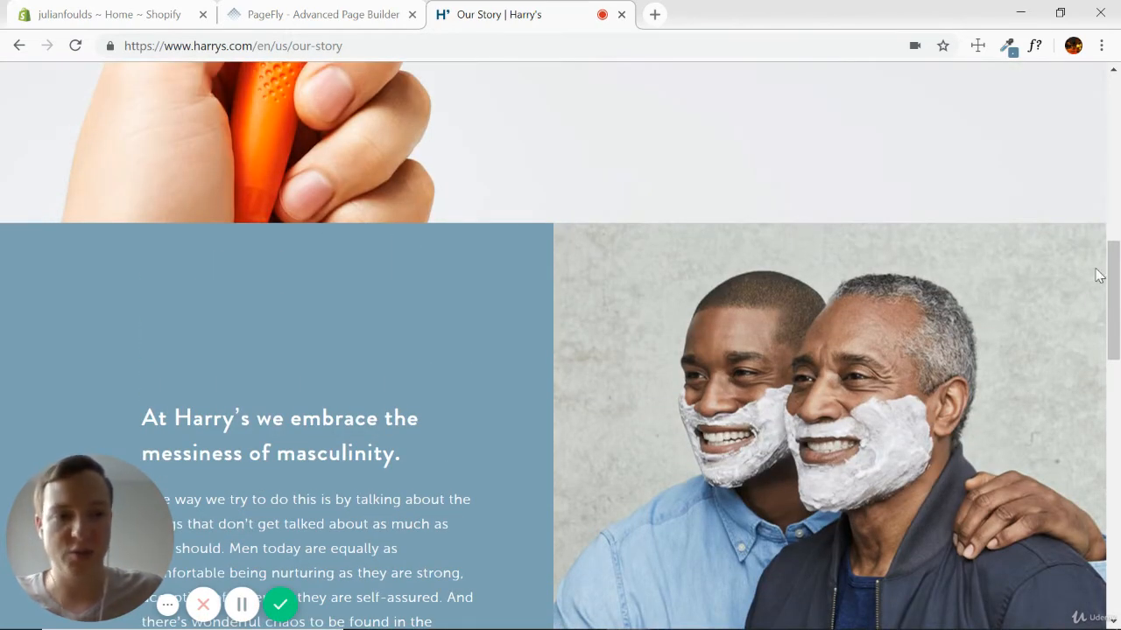
scroll(479, 312, "down", 11)
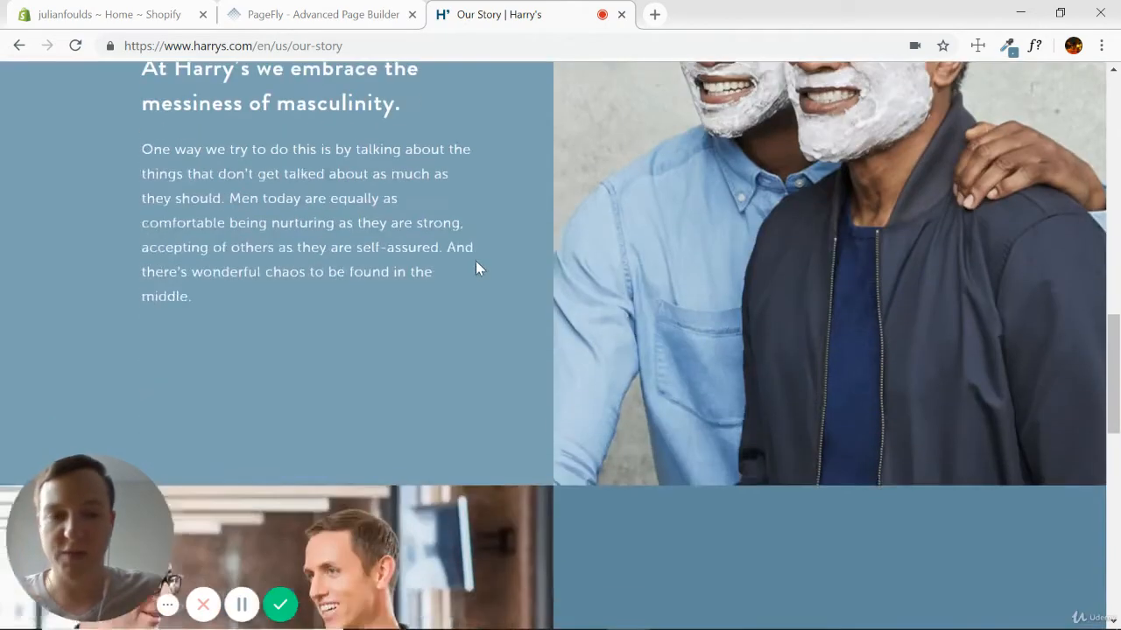
scroll(376, 274, "up", 2)
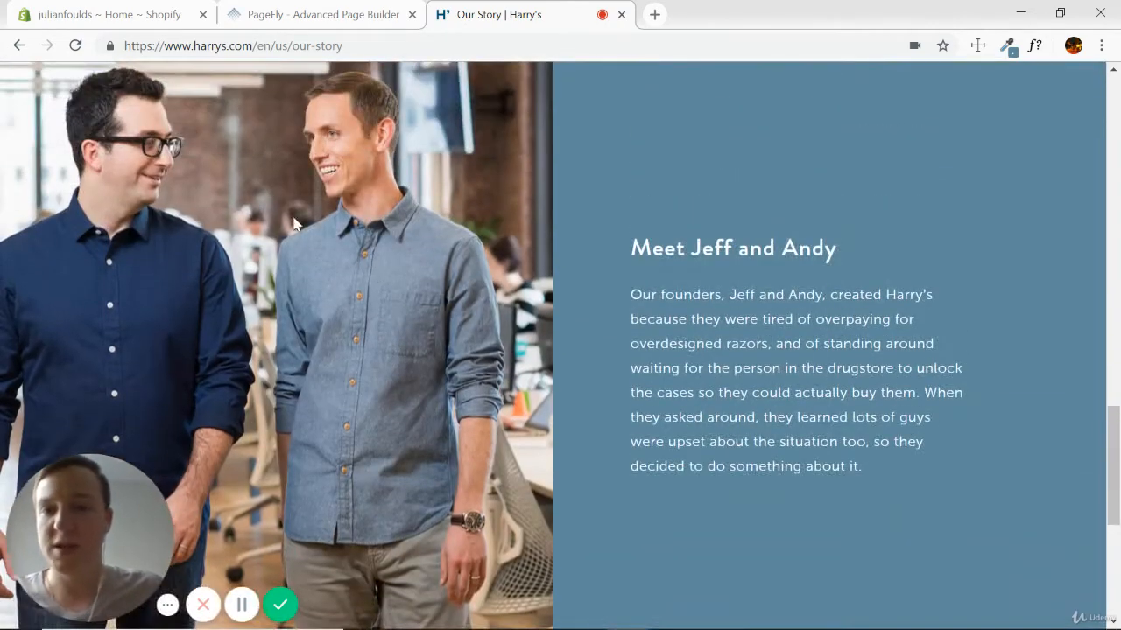
scroll(510, 228, "up", 7)
scroll(533, 172, "down", 12)
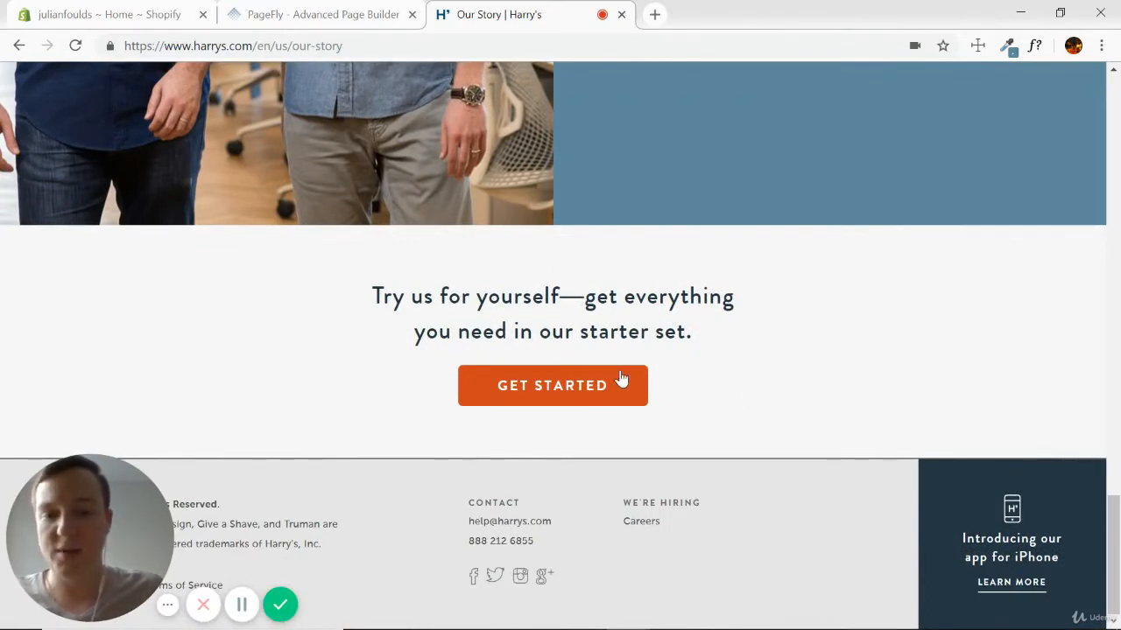
scroll(730, 151, "up", 10)
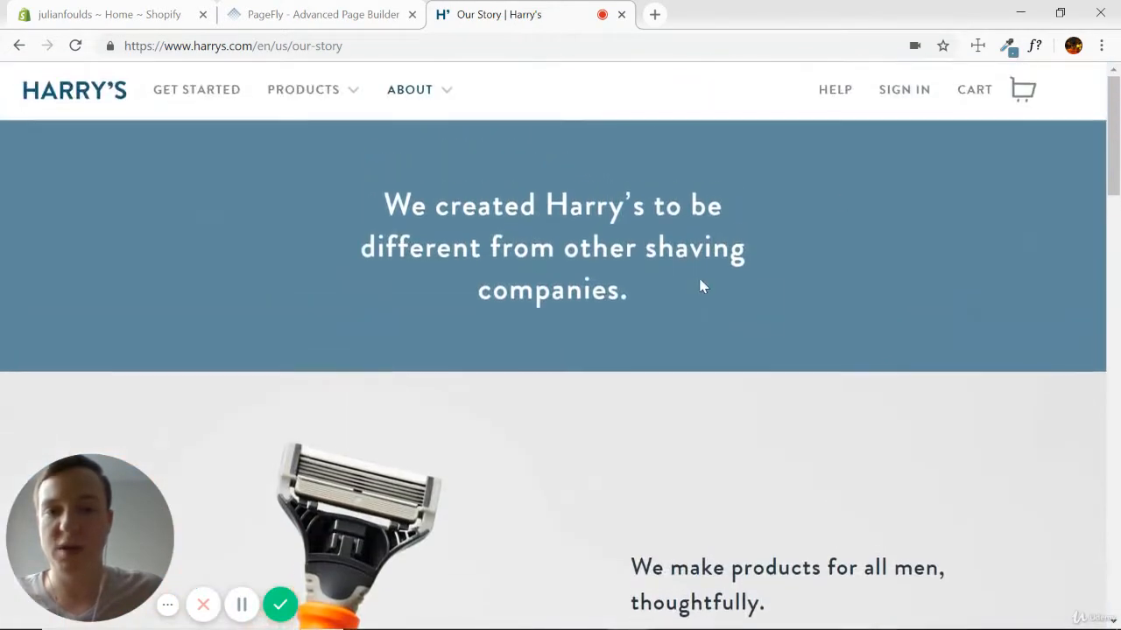
scroll(701, 286, "down", 15)
scroll(656, 368, "down", 6)
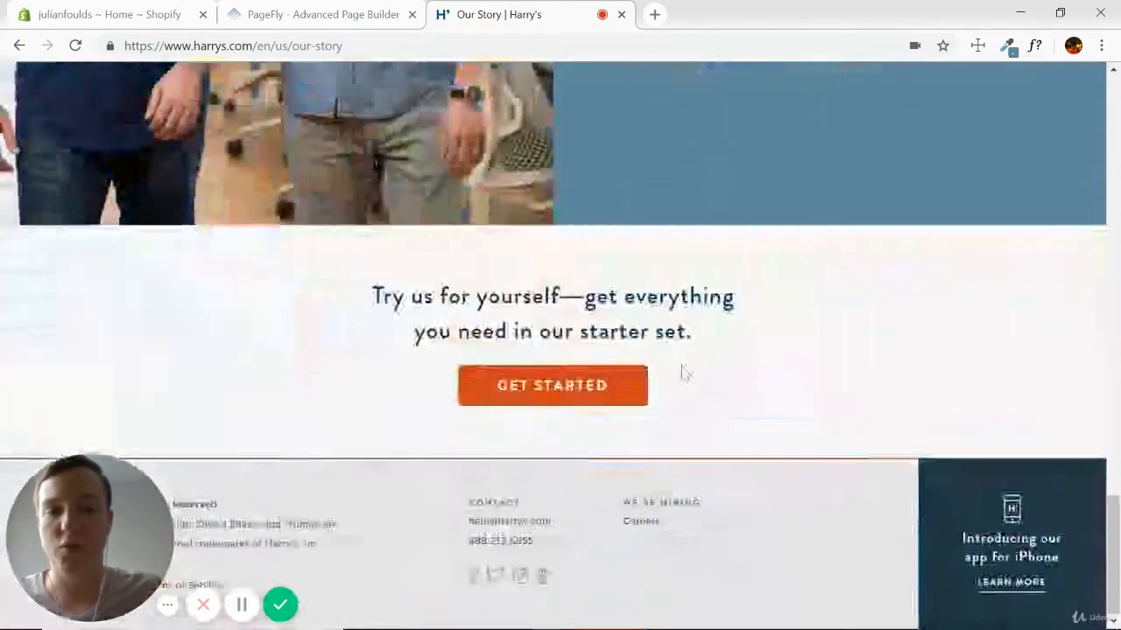
scroll(823, 368, "up", 15)
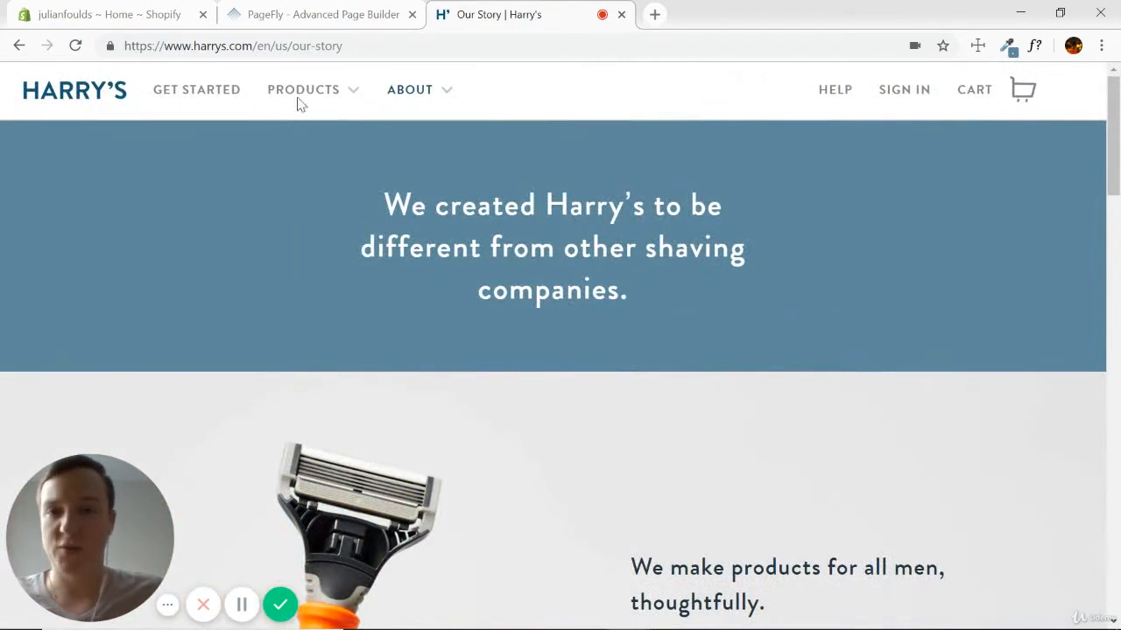
Step: Switch to the PageFly editor and add a full section to the blank page
left_click(320, 15)
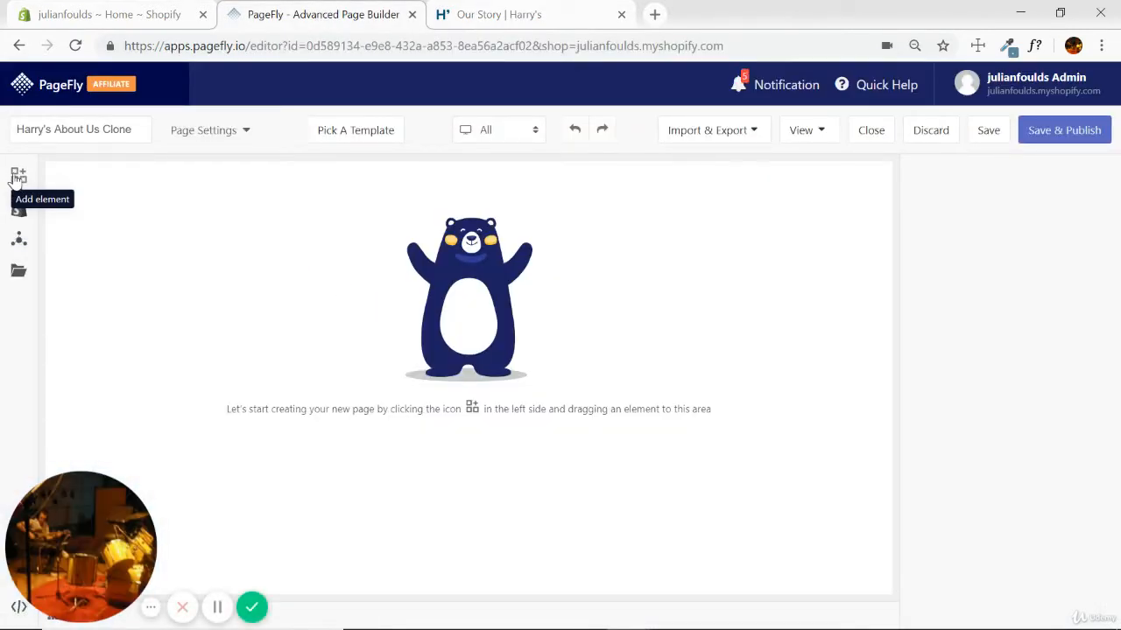
left_click(19, 177)
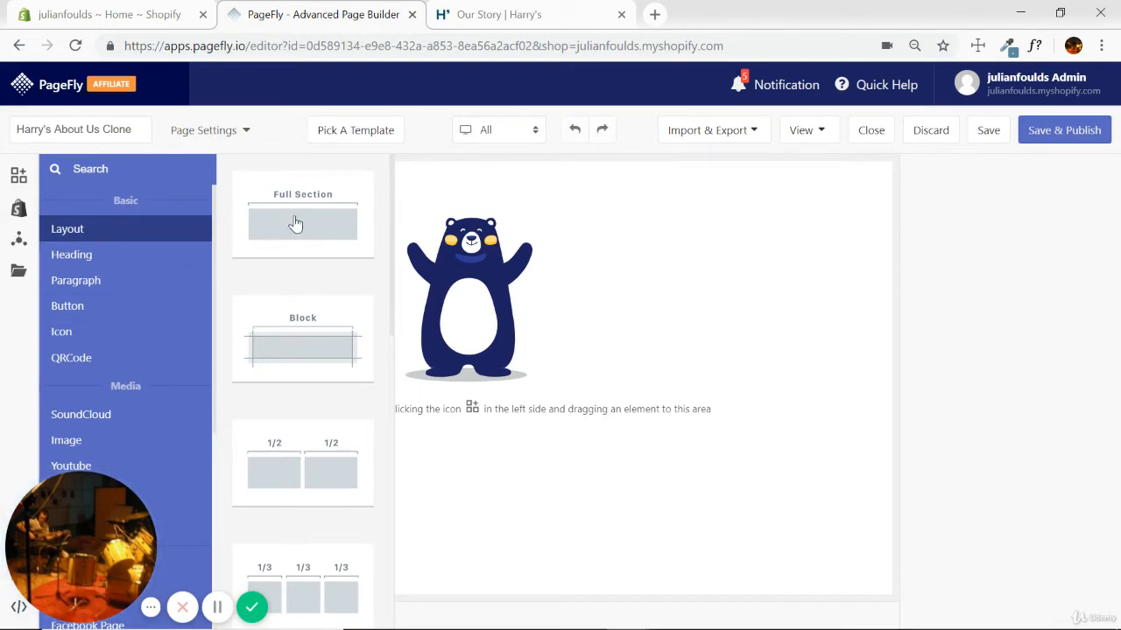
left_click_drag(318, 238, 488, 293)
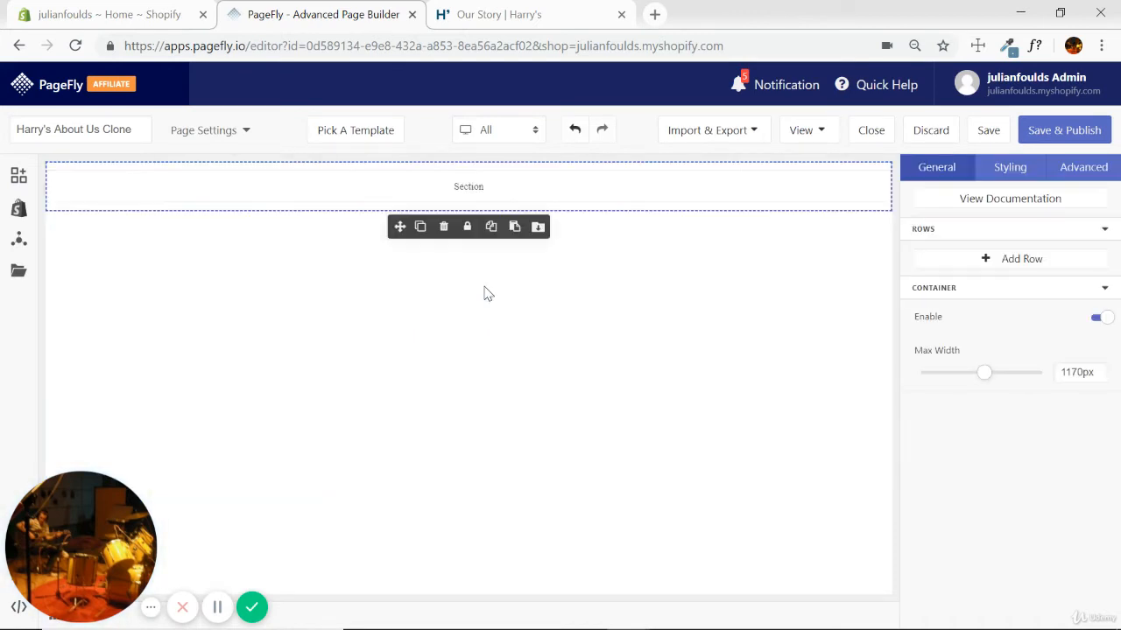
Step: Check the opening banner on Harry's page, add a plain heading to the PageFly section and centre its text
left_click(526, 15)
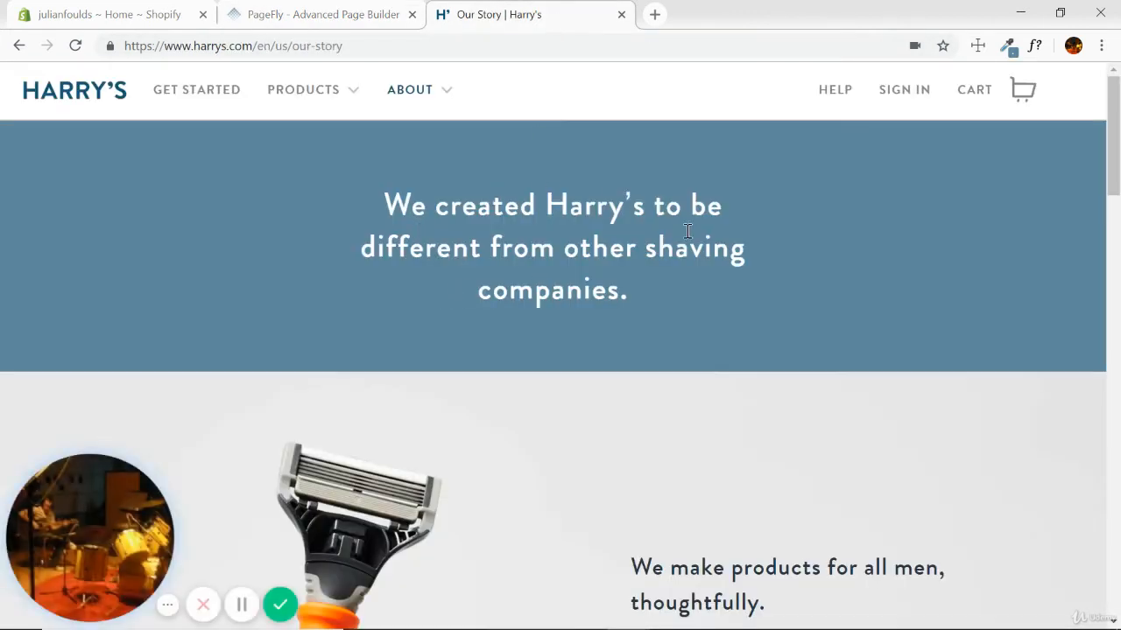
left_click(300, 10)
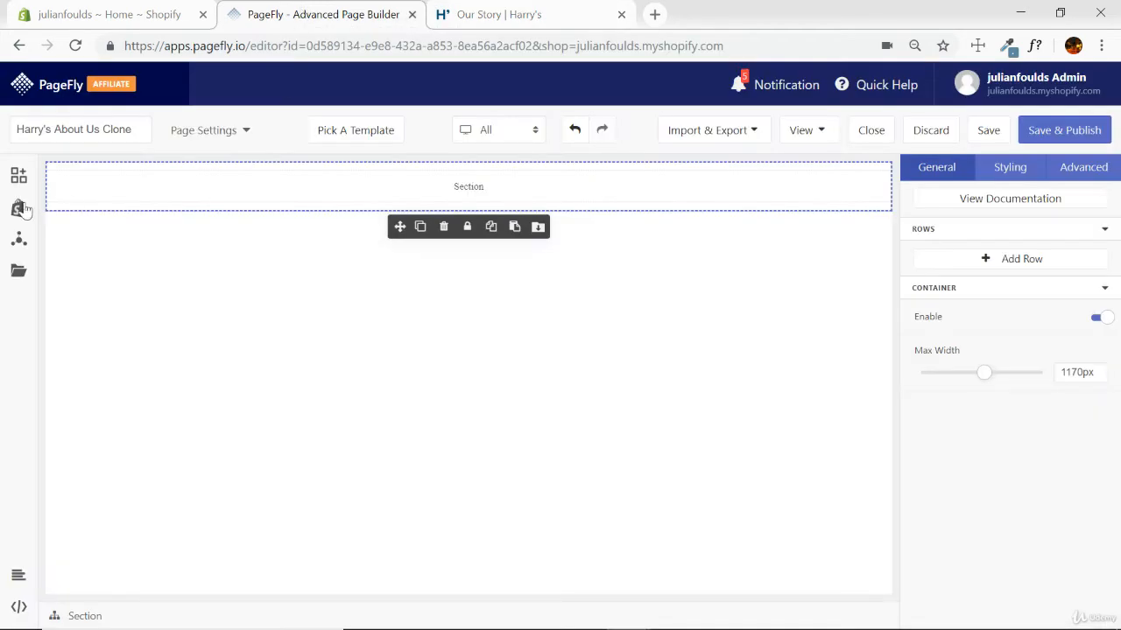
mouse_move(17, 176)
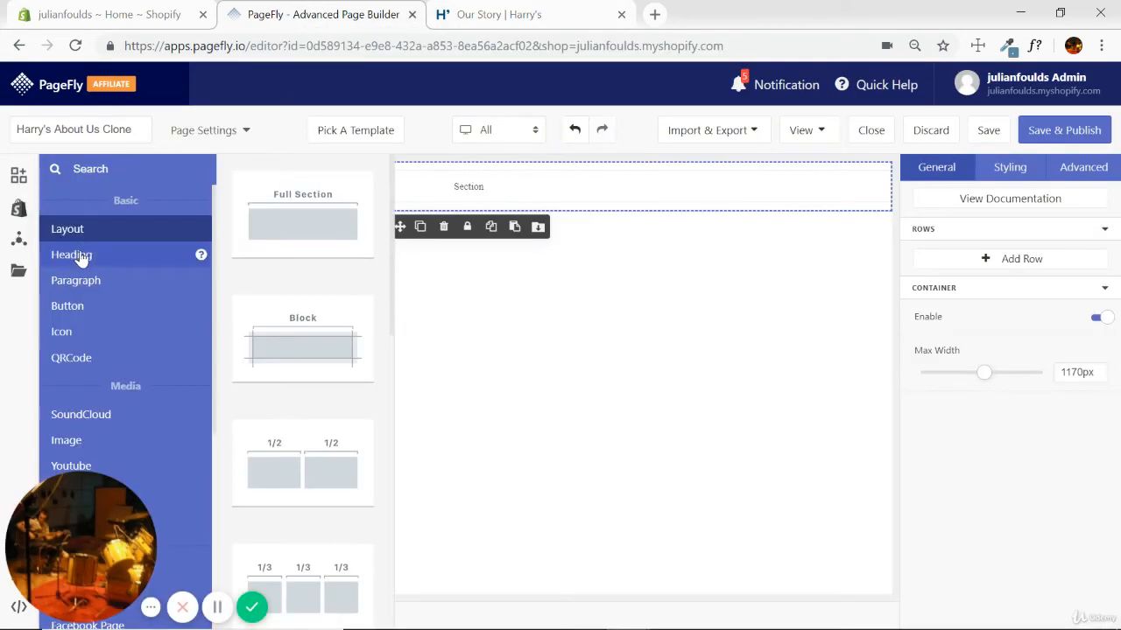
mouse_move(73, 254)
left_click_drag(333, 215, 473, 192)
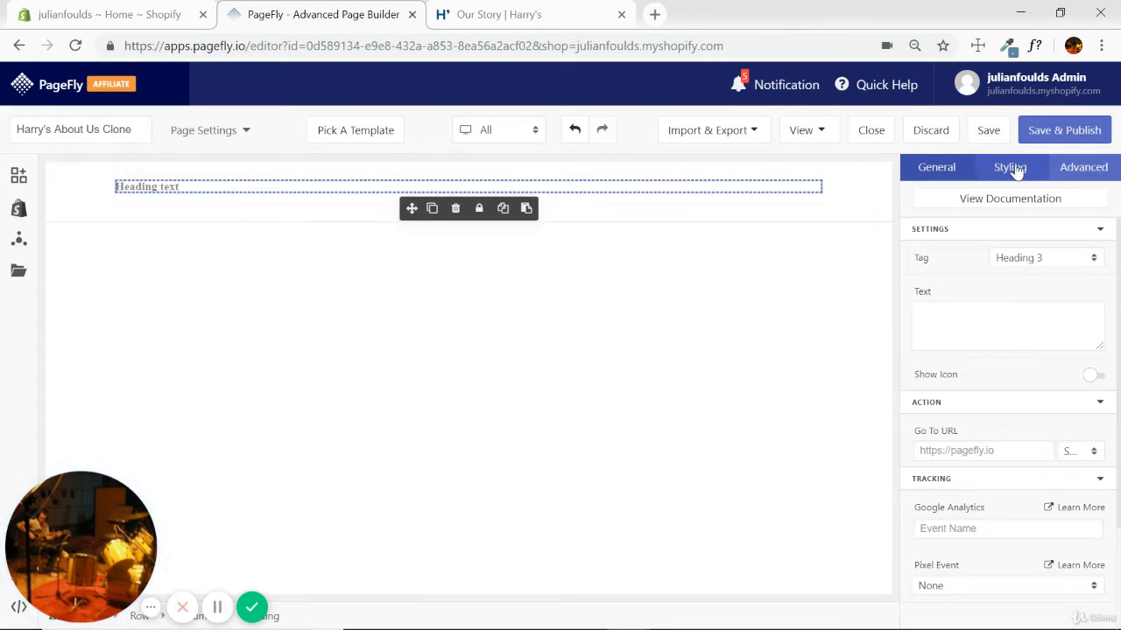
left_click(1011, 169)
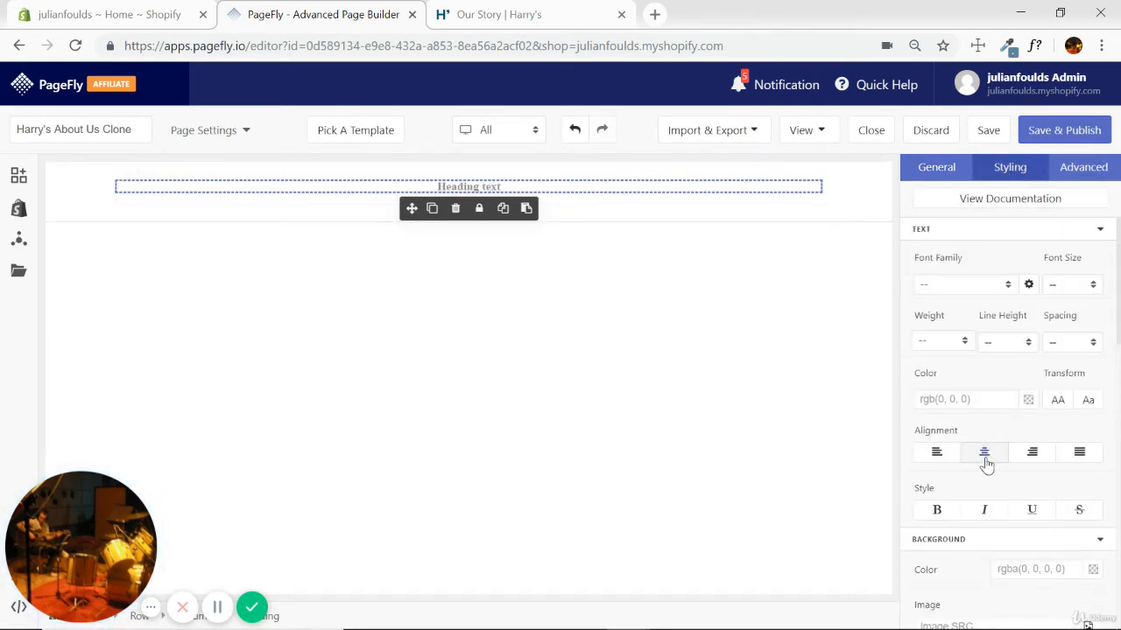
Step: Compare with Harry's page, add a second full section below the centred heading and place a row of two half-width columns in it
left_click(541, 18)
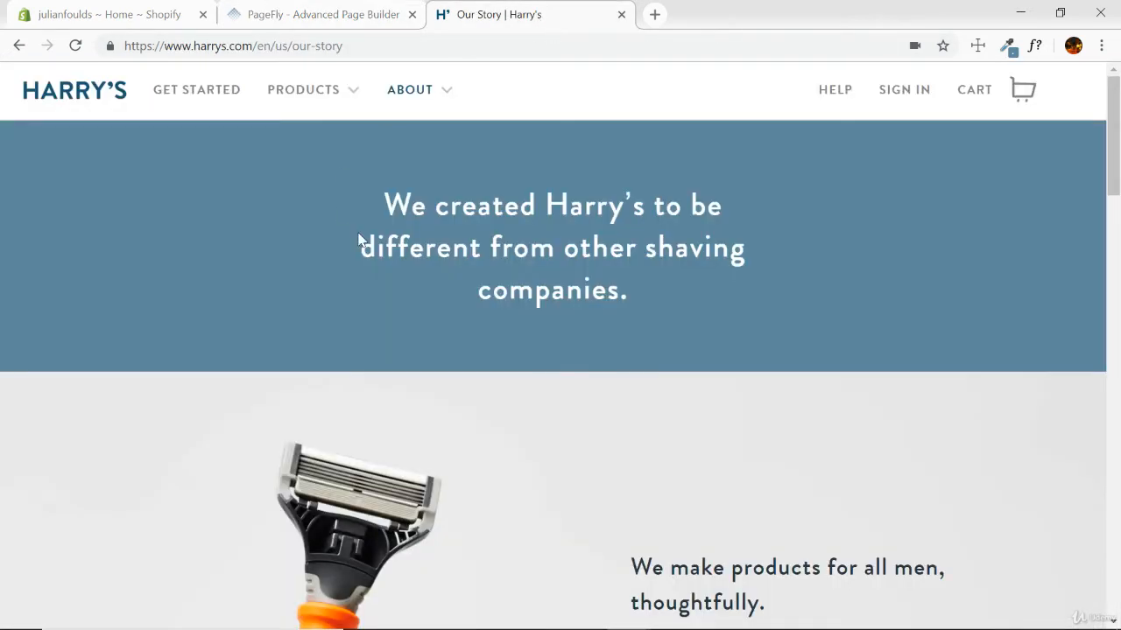
left_click(319, 16)
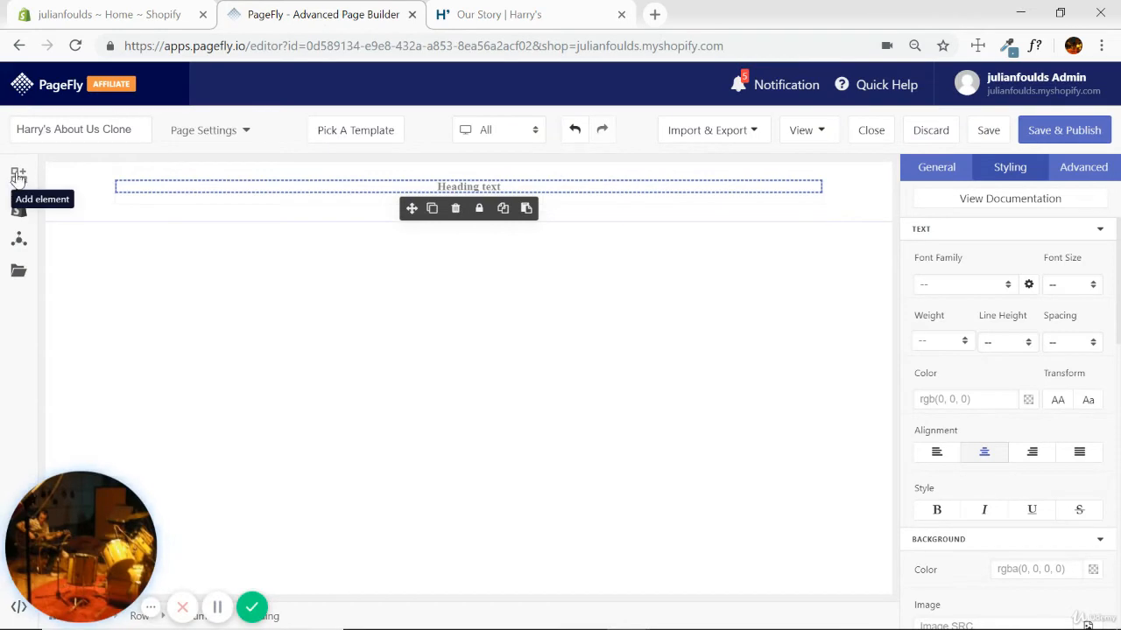
left_click(18, 177)
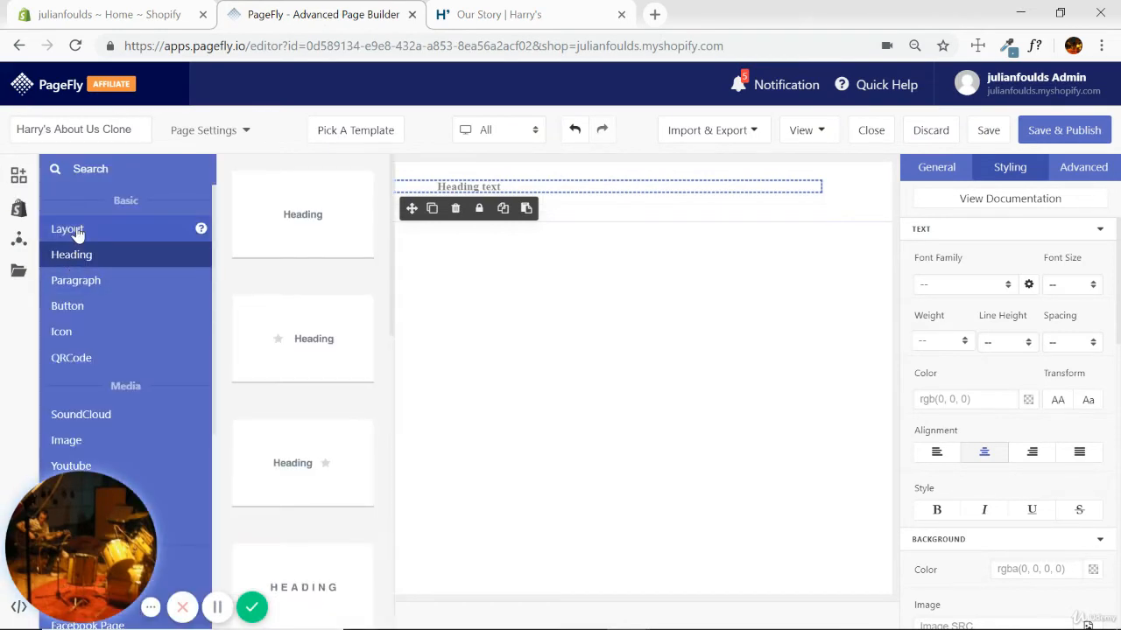
mouse_move(73, 230)
left_click_drag(305, 225, 344, 228)
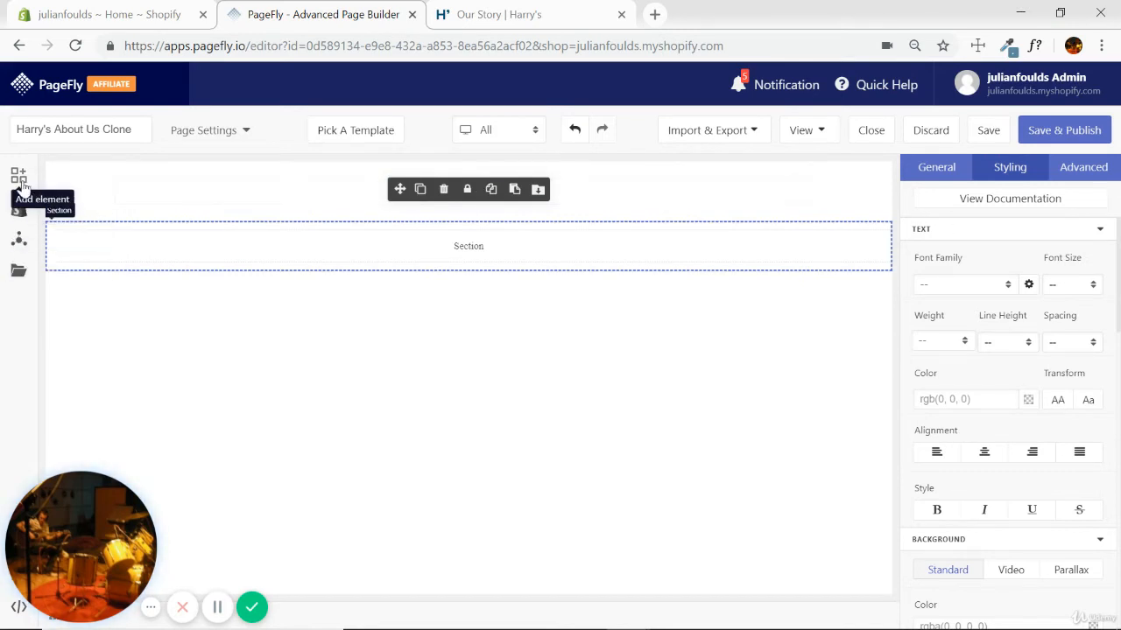
left_click(18, 177)
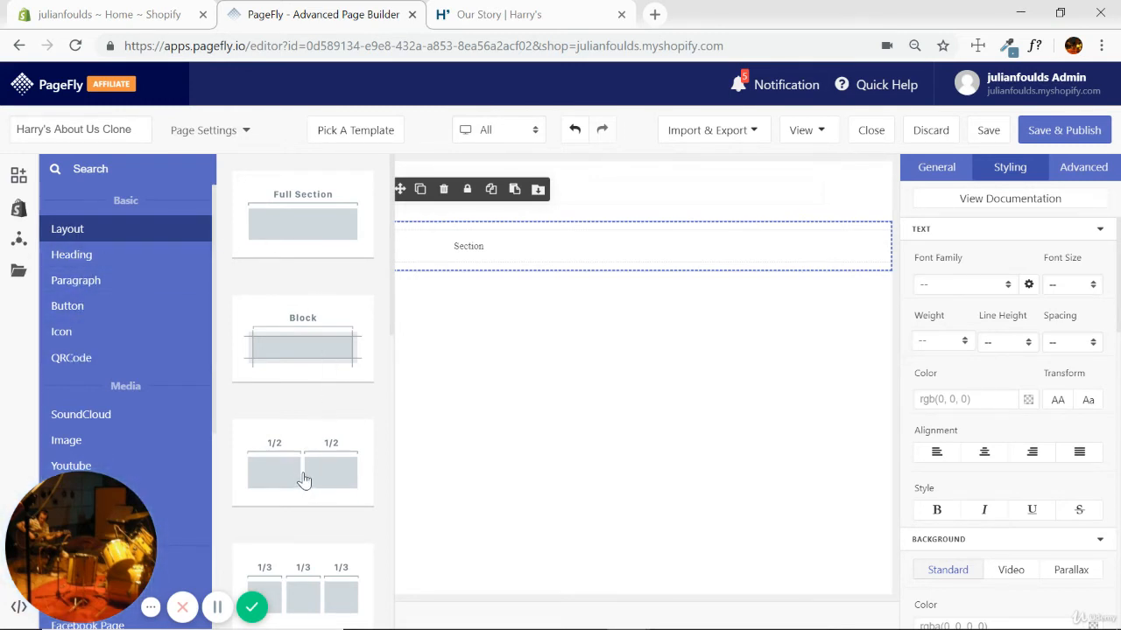
left_click_drag(304, 480, 479, 253)
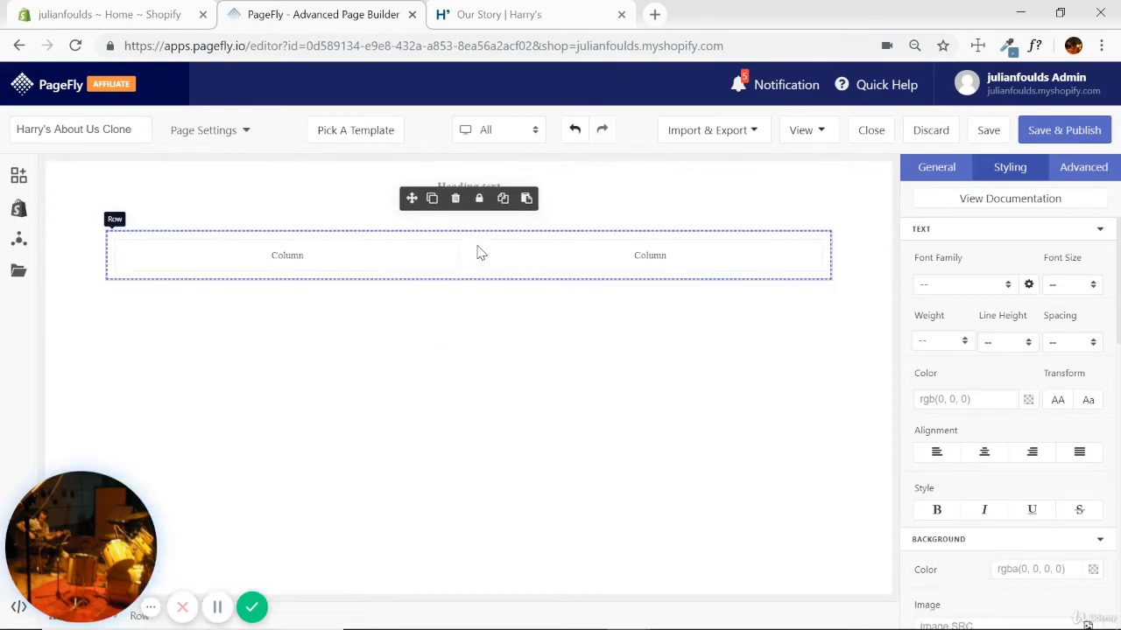
Step: Fill the second section's right column with a plain heading and a paragraph beneath it
left_click(18, 177)
left_click(44, 253)
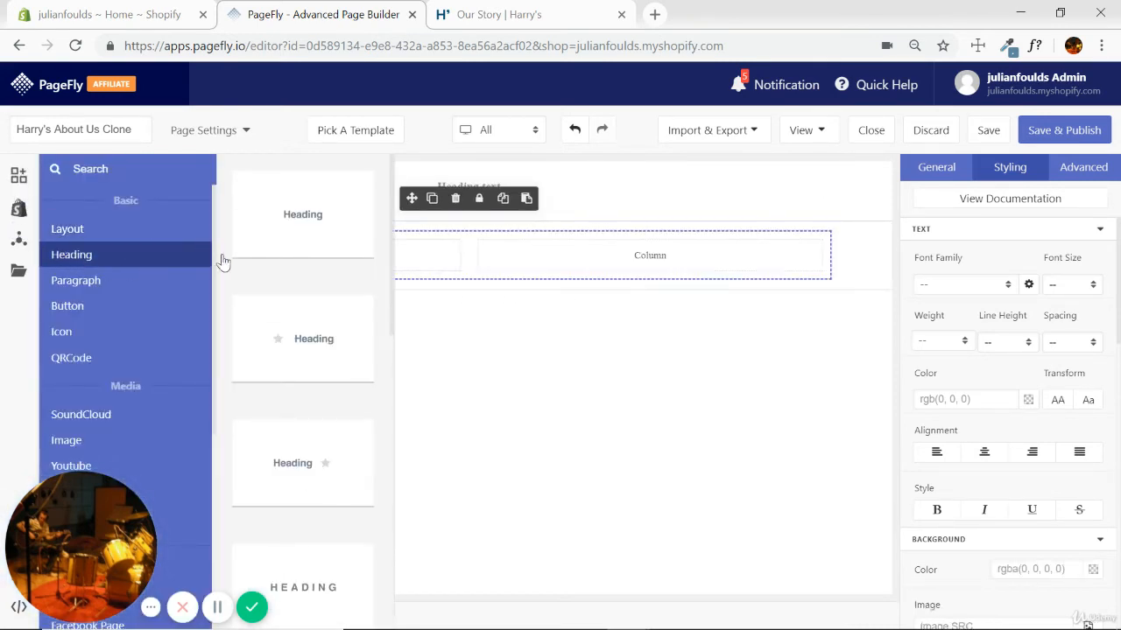
left_click_drag(307, 213, 592, 260)
left_click(21, 184)
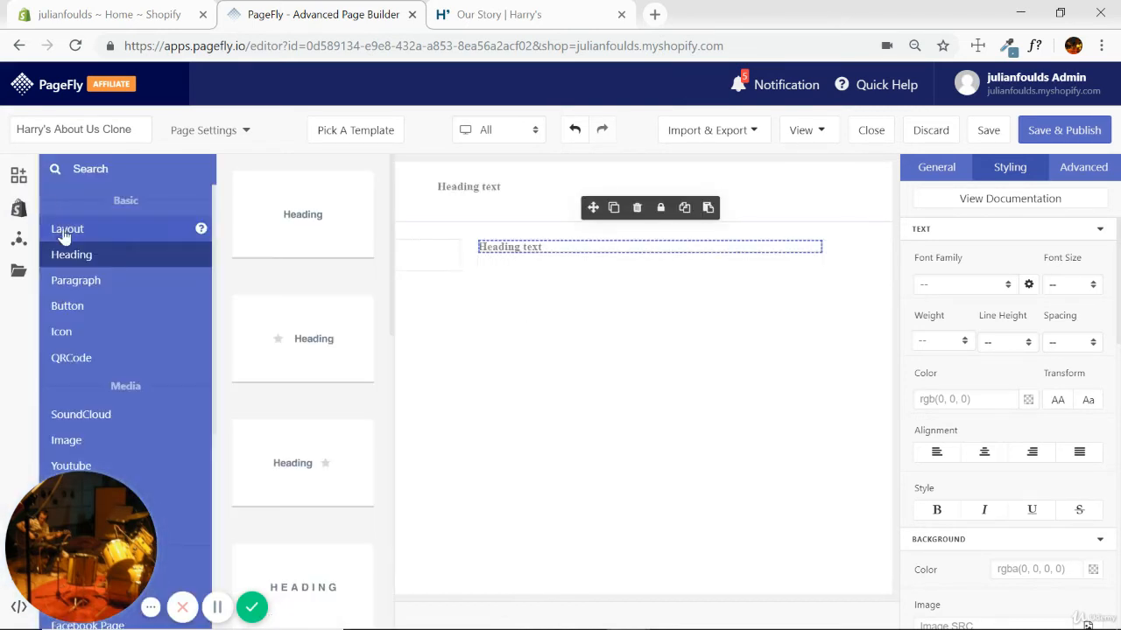
left_click(81, 282)
left_click_drag(293, 222, 530, 267)
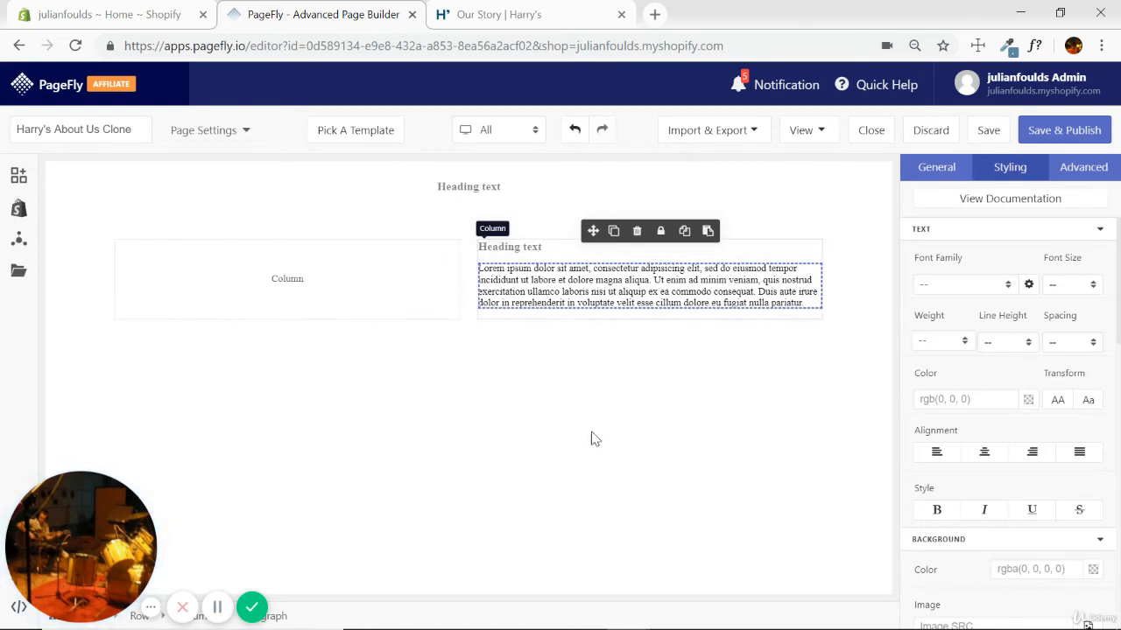
Step: Add a third full section below the section with the heading and paragraph
left_click(19, 175)
left_click(74, 234)
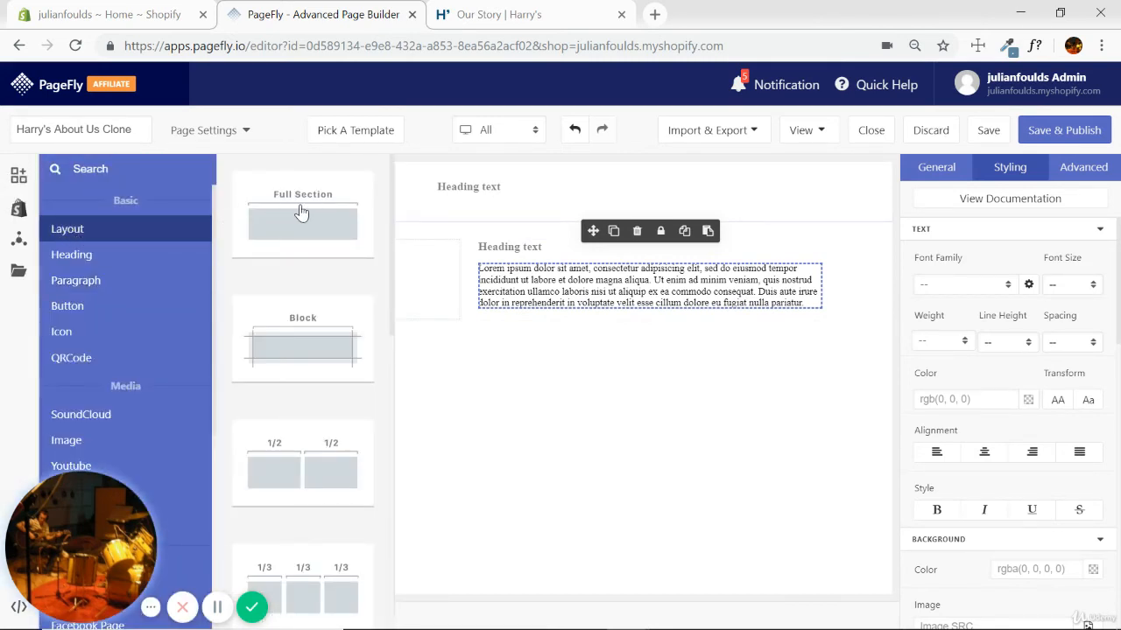
left_click_drag(301, 213, 465, 342)
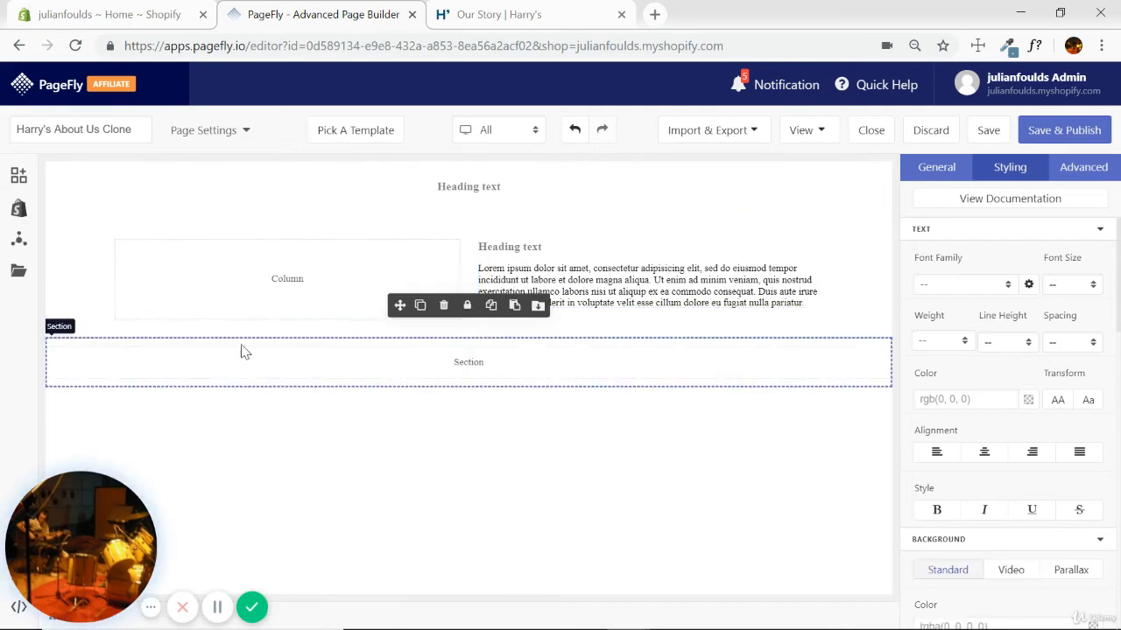
Step: Check the masculinity section's layout on Harry's page and place a row of two half-width columns in PageFly's third section
left_click(504, 15)
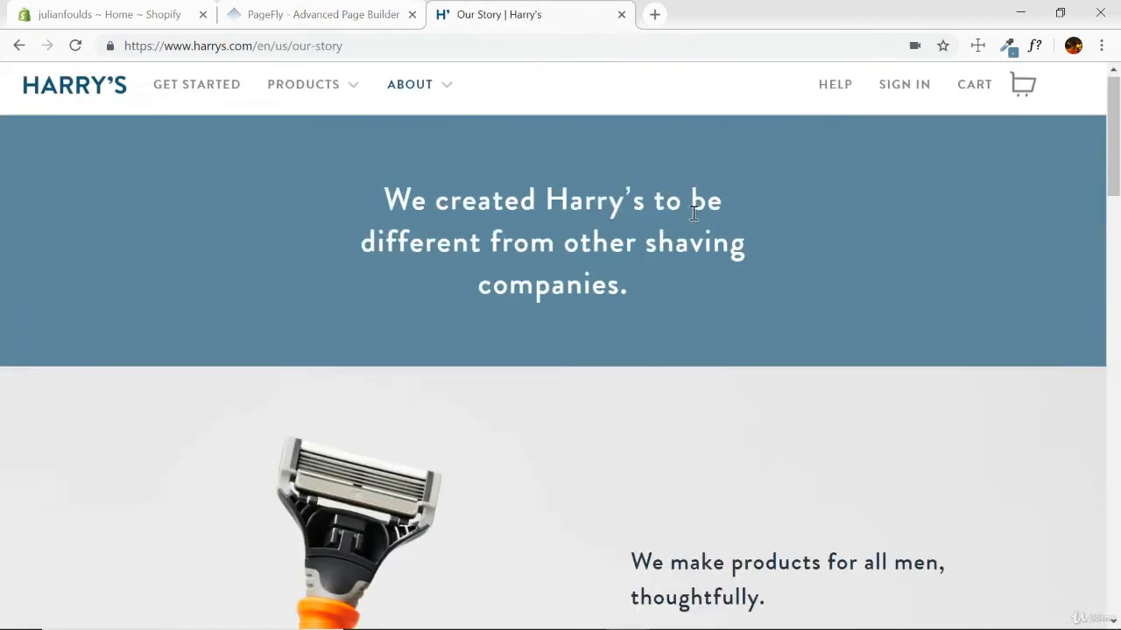
scroll(700, 219, "down", 10)
scroll(741, 226, "up", 3)
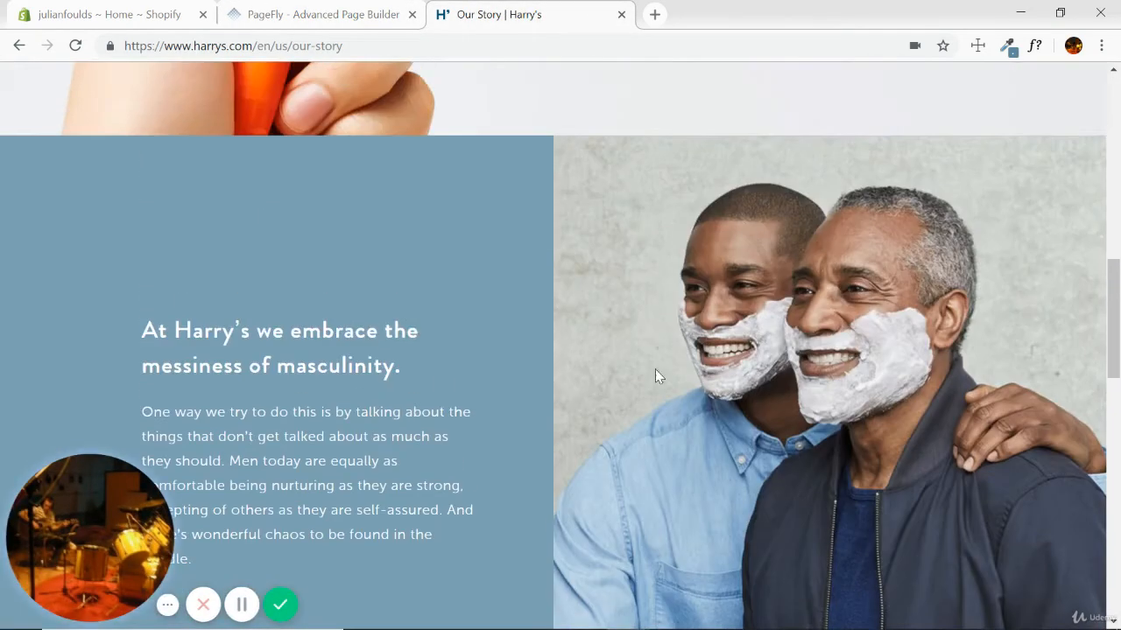
scroll(486, 358, "down", 2)
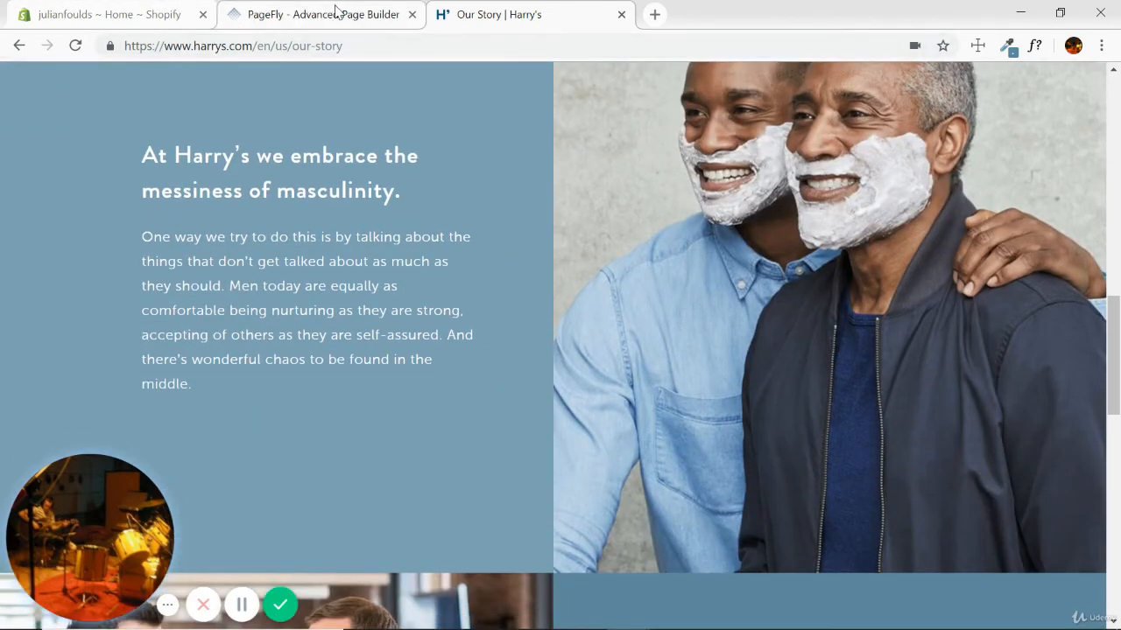
left_click(289, 14)
left_click(12, 186)
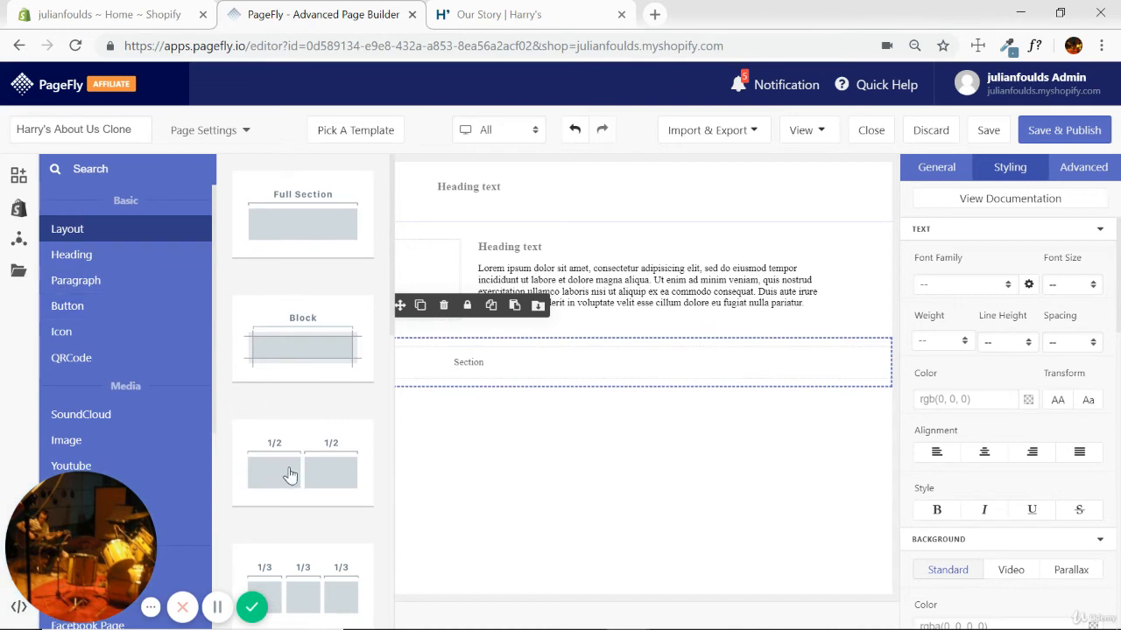
left_click_drag(290, 480, 473, 371)
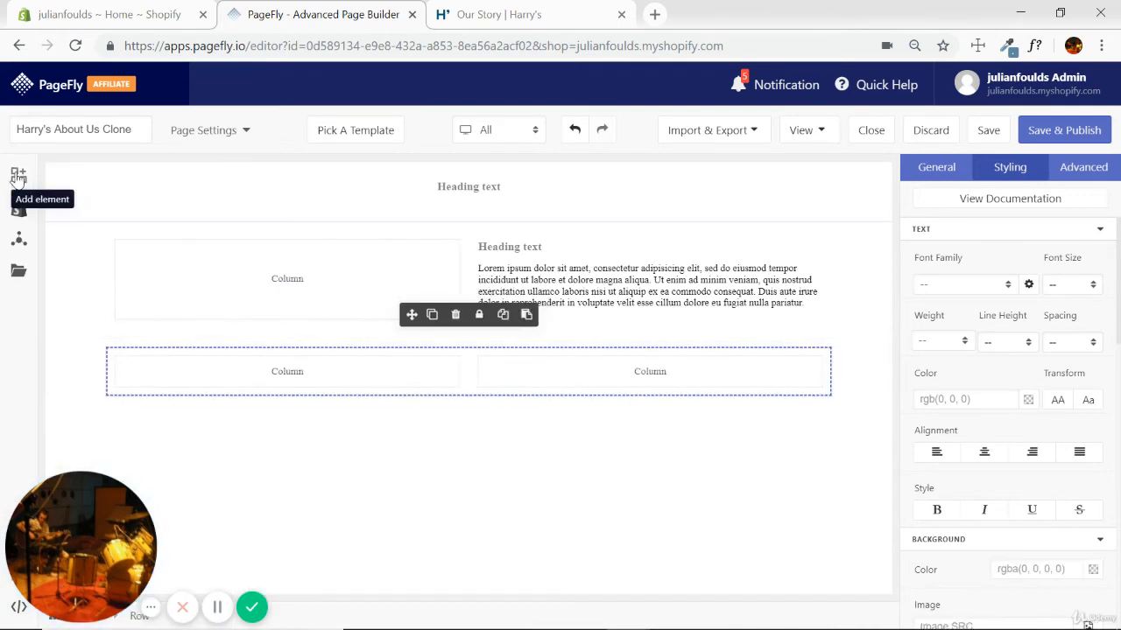
Step: Place a plain image element in the right column of the third section
left_click(18, 178)
scroll(72, 326, "down", 3)
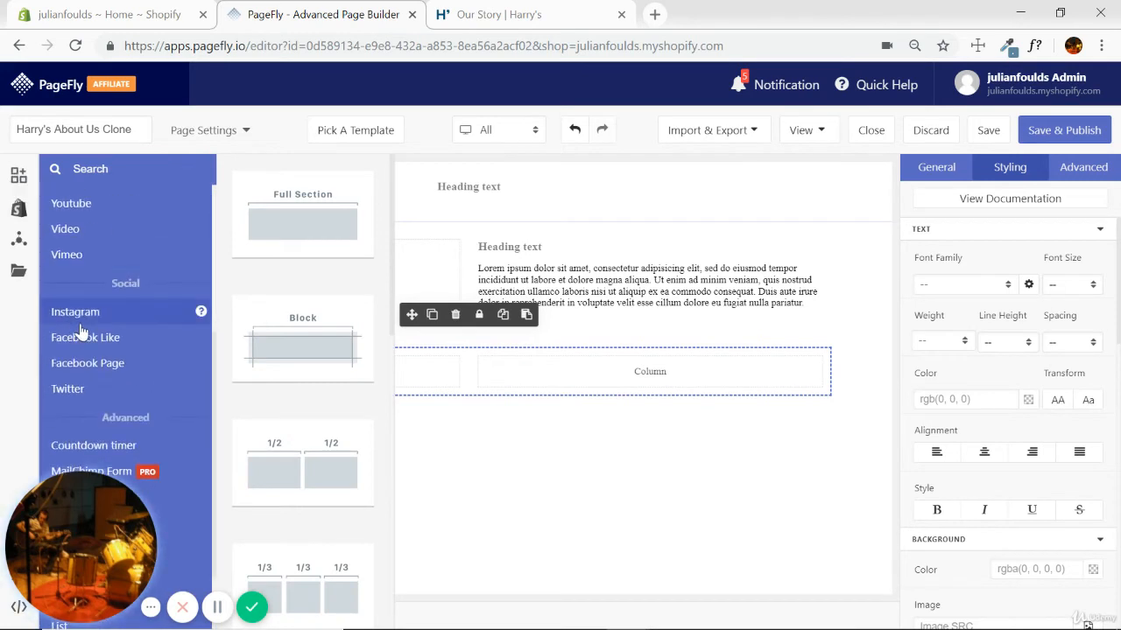
scroll(70, 235, "up", 2)
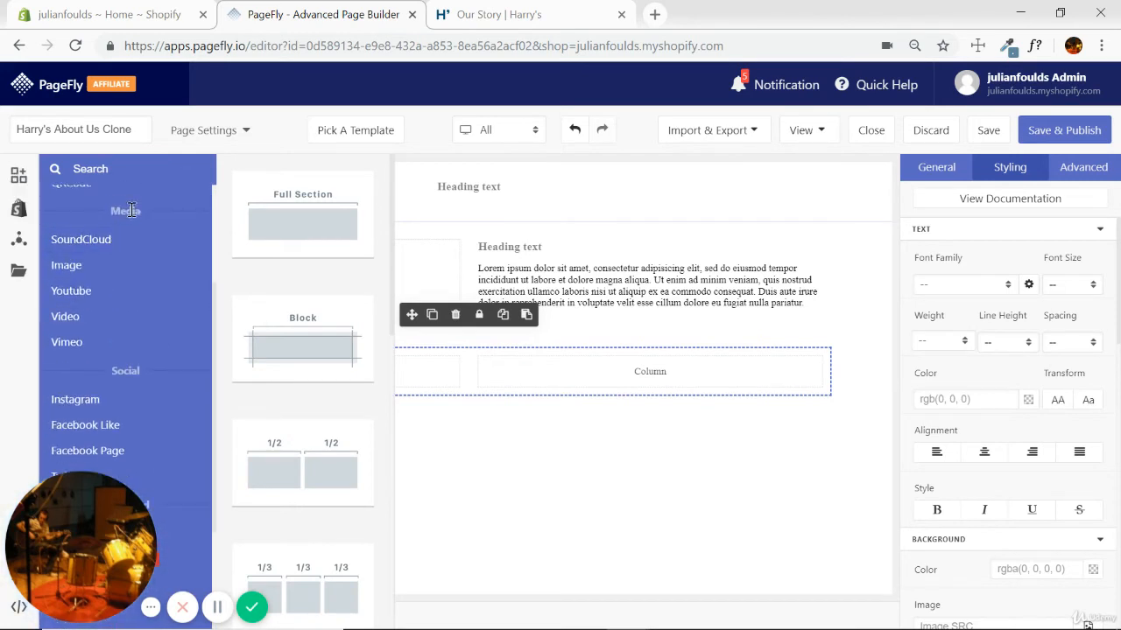
left_click(70, 266)
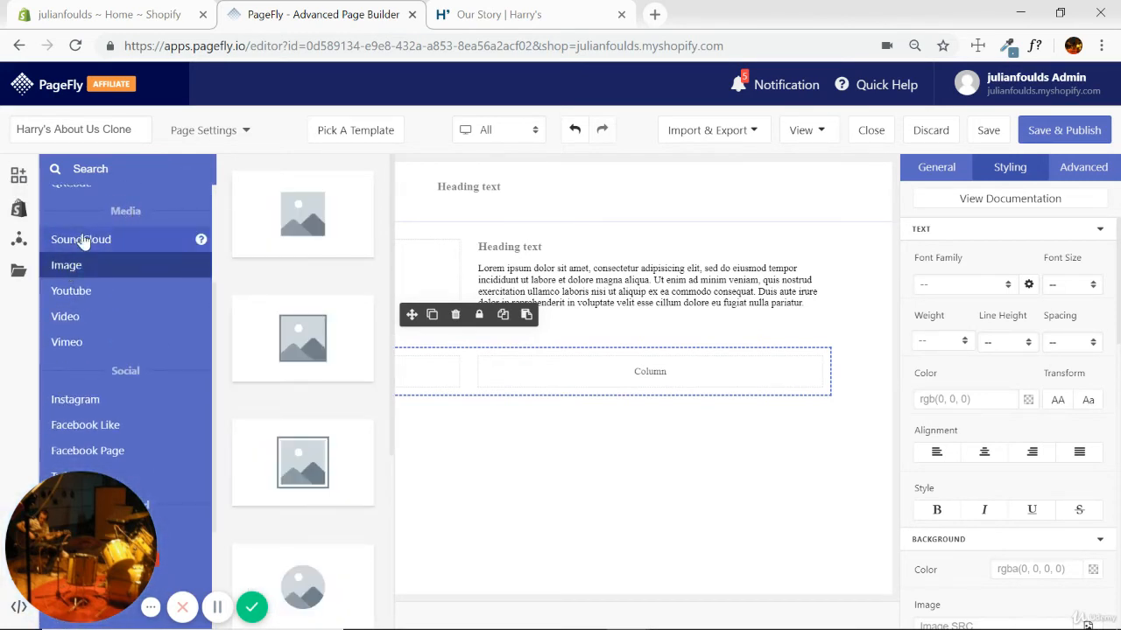
left_click_drag(303, 226, 640, 378)
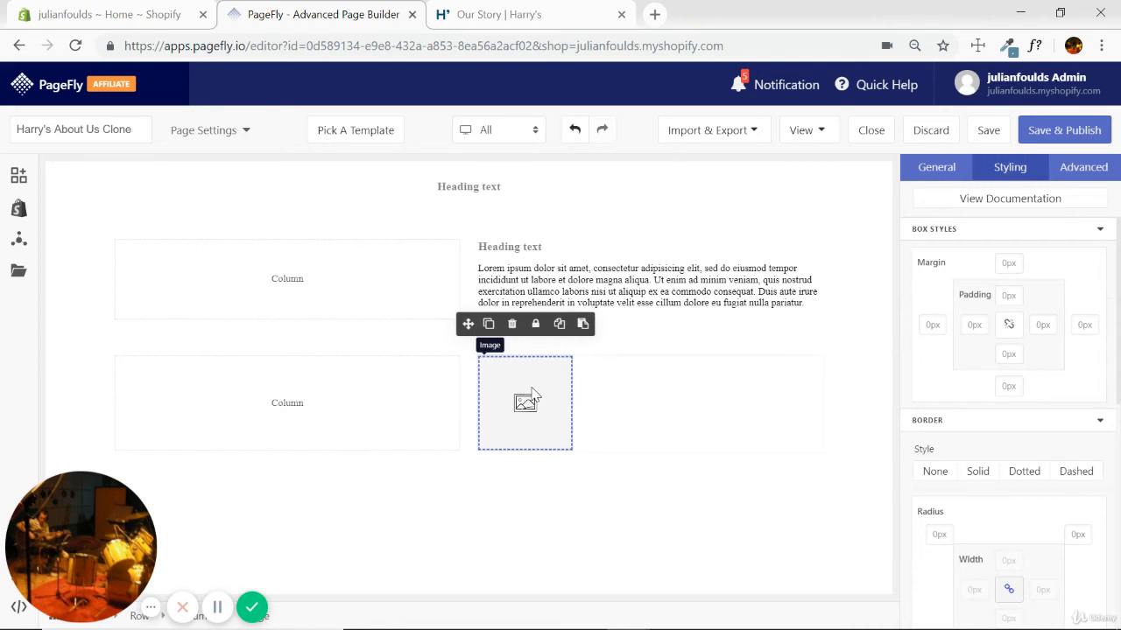
Step: Fill the third section's left column with a plain heading and a paragraph beneath it
left_click(326, 405)
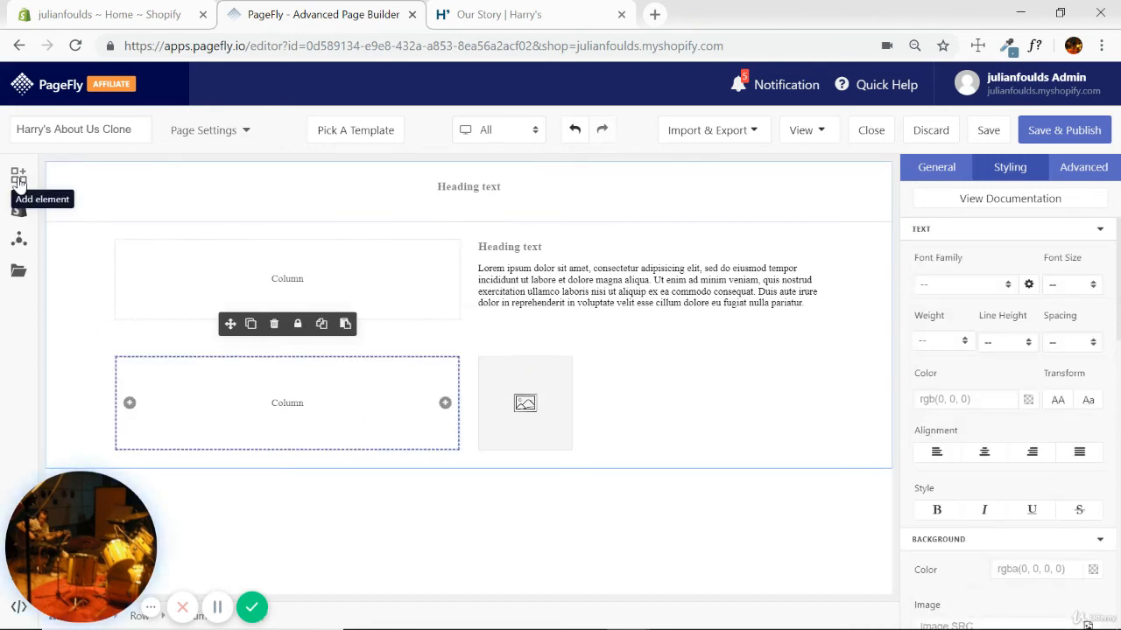
left_click(19, 176)
left_click(74, 256)
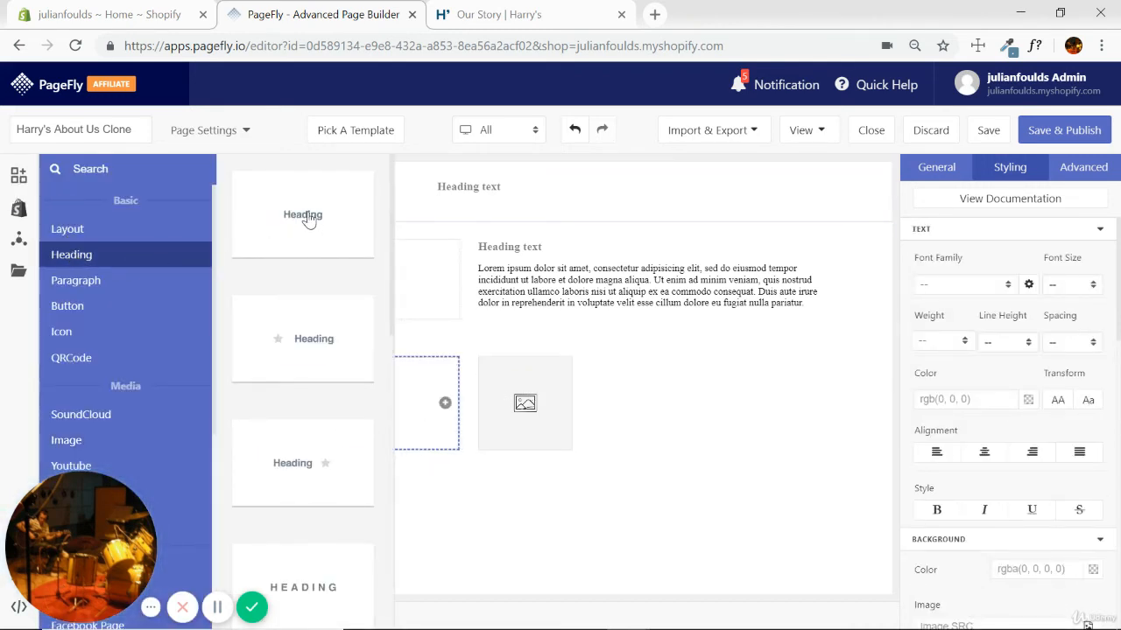
left_click_drag(308, 221, 295, 401)
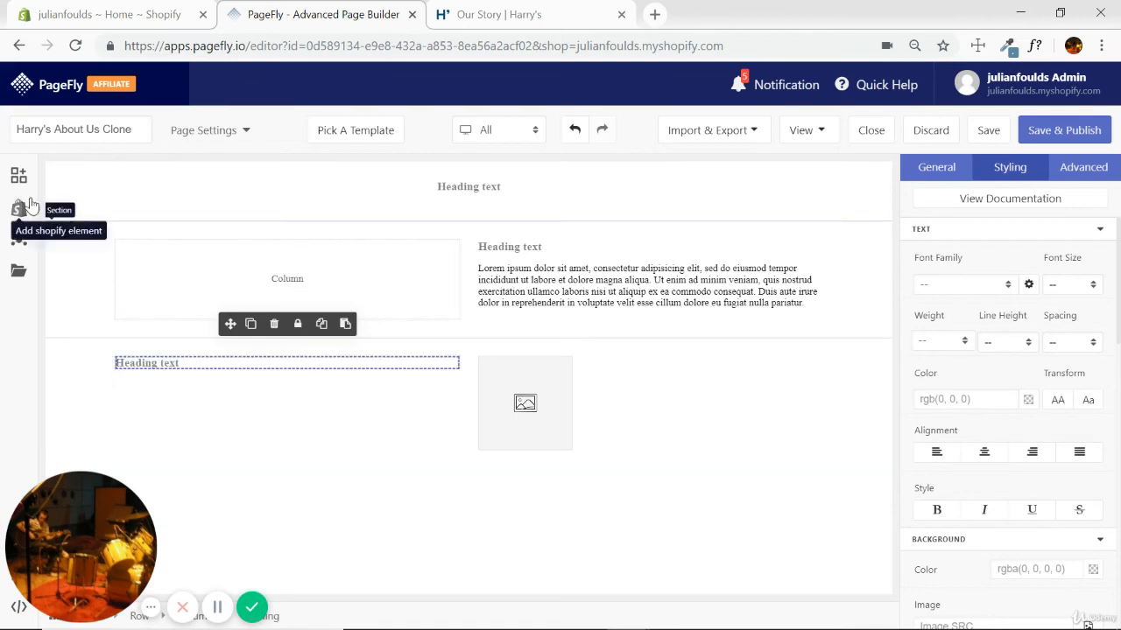
left_click(19, 176)
left_click(77, 281)
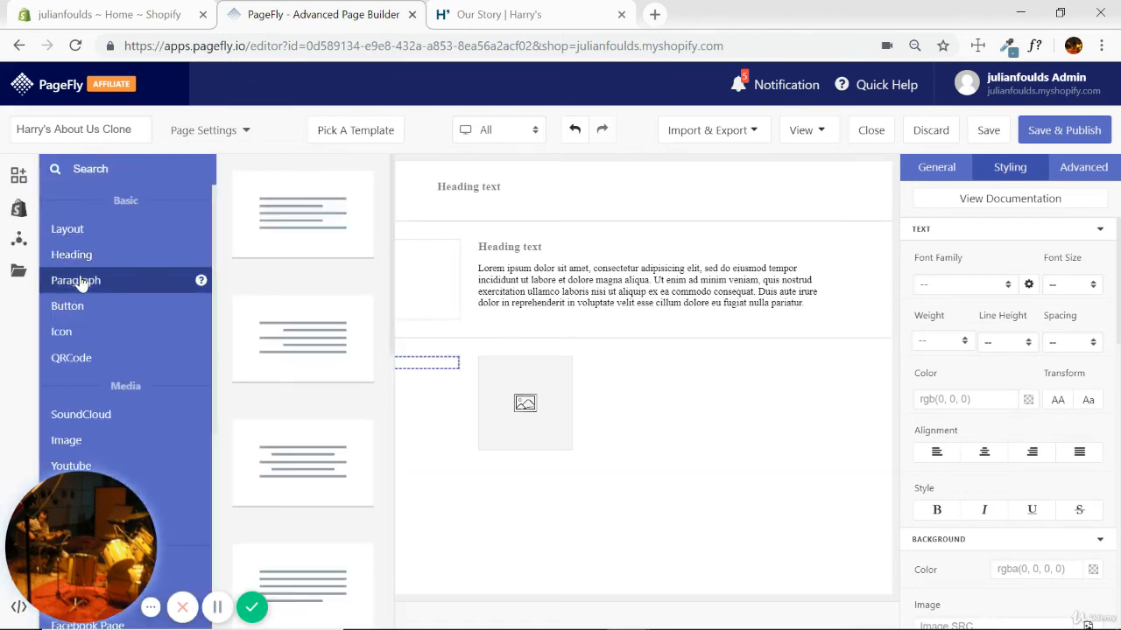
left_click_drag(300, 217, 299, 401)
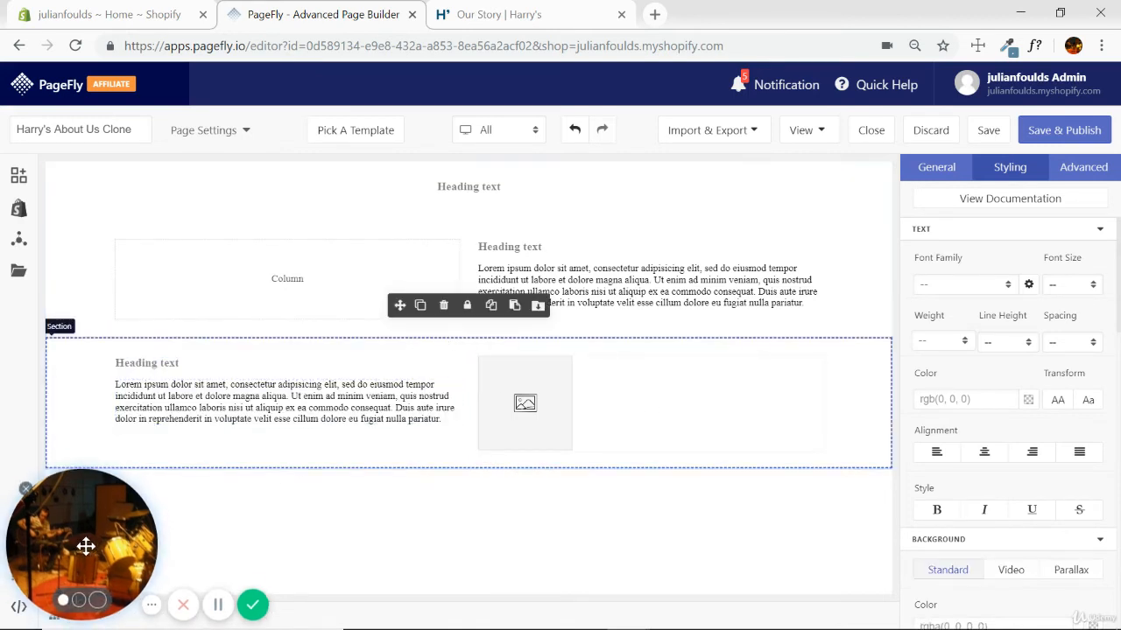
Step: Duplicate the third section with its heading, paragraph and image
left_click_drag(85, 540, 83, 503)
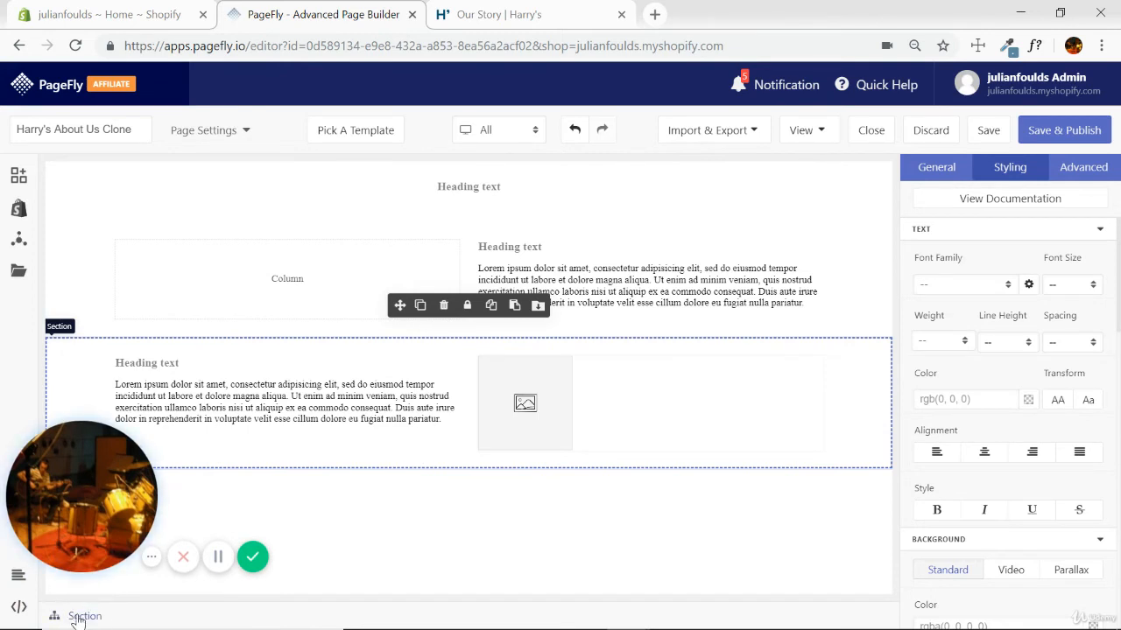
left_click(421, 307)
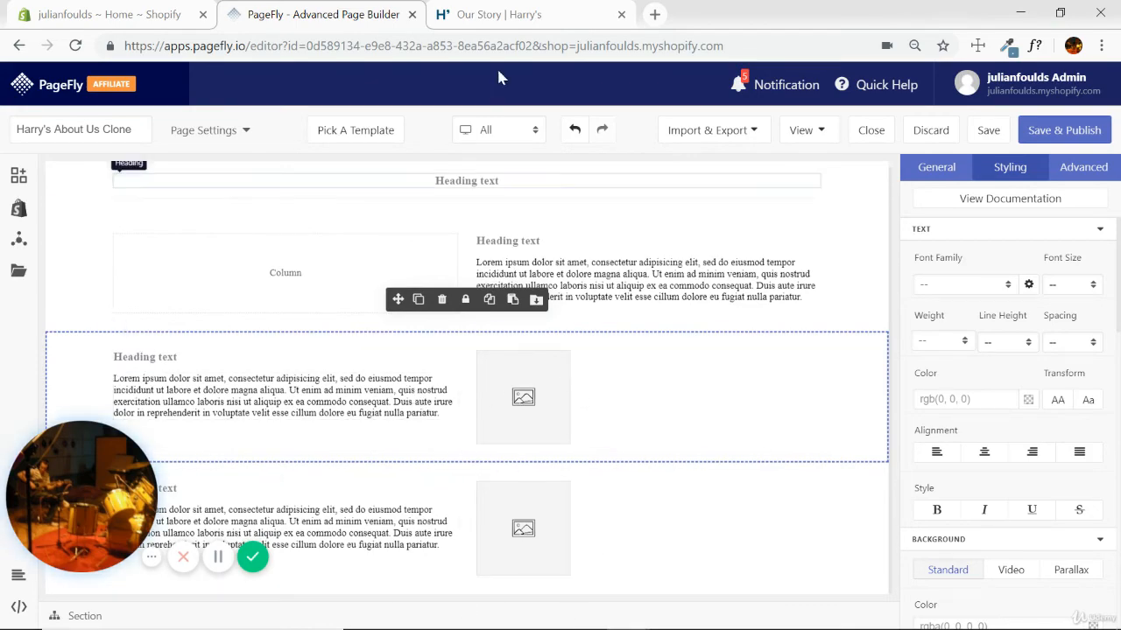
Step: Switch to Harry's Our Story page and compare its lower sections, down to the starter set call to action, with the PageFly layout
left_click(525, 14)
scroll(724, 209, "down", 4)
scroll(724, 209, "down", 6)
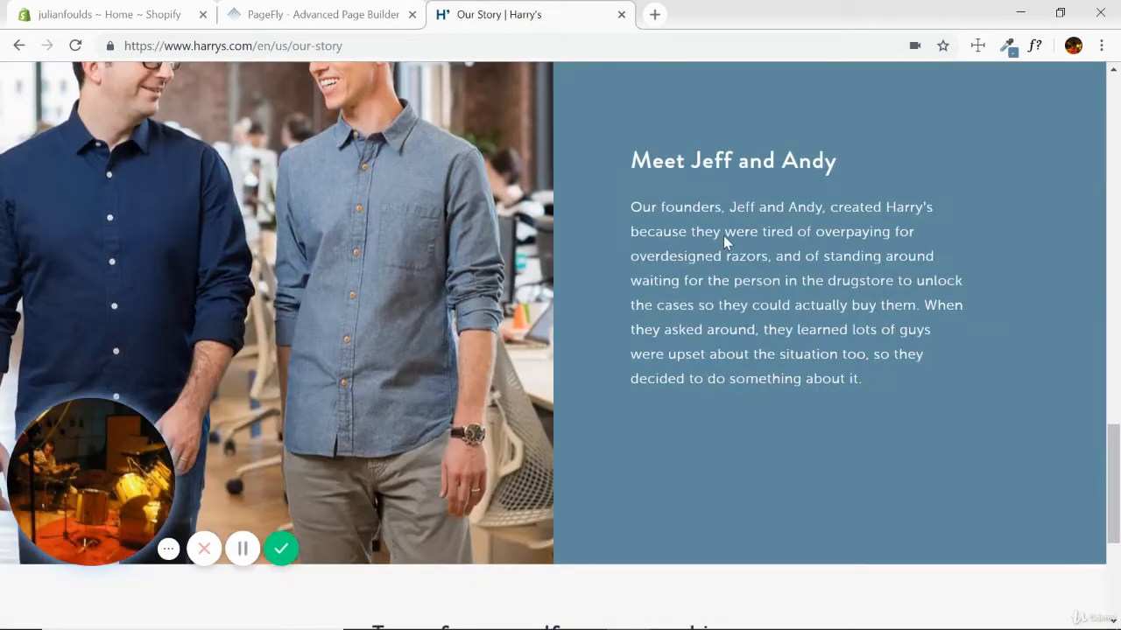
scroll(601, 342, "down", 9)
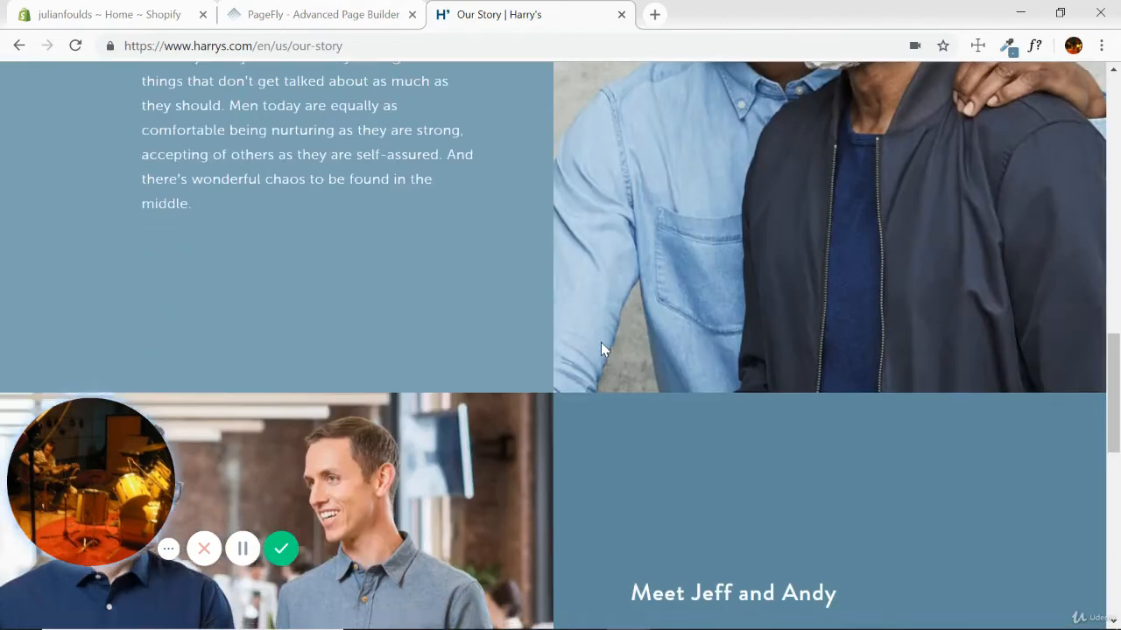
scroll(600, 339, "up", 4)
left_click(330, 25)
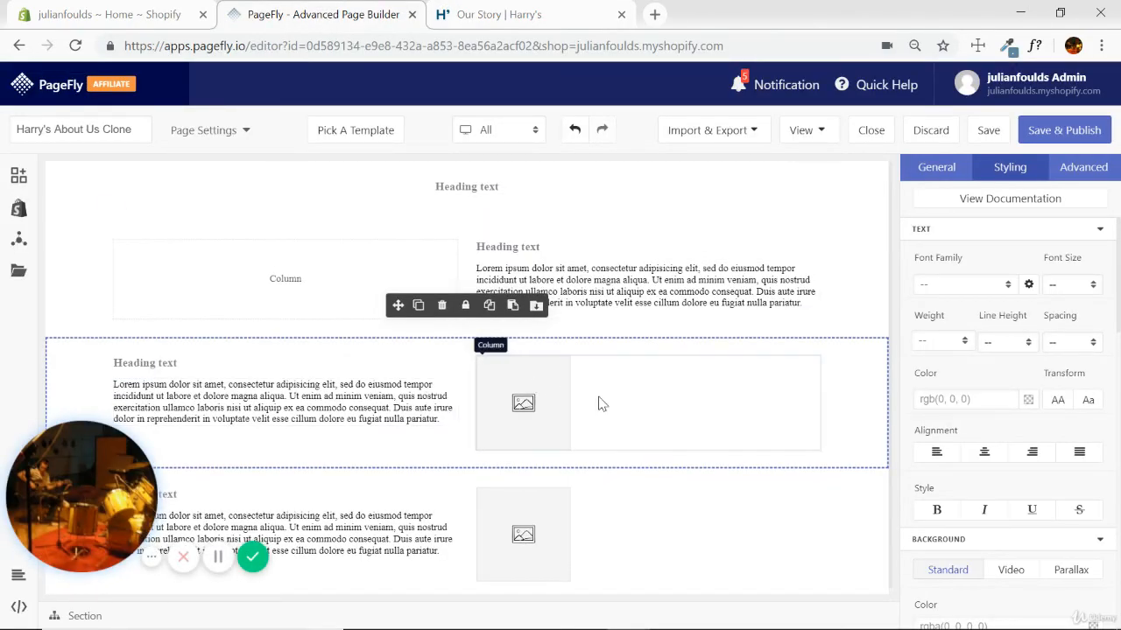
scroll(680, 415, "down", 1)
left_click(528, 22)
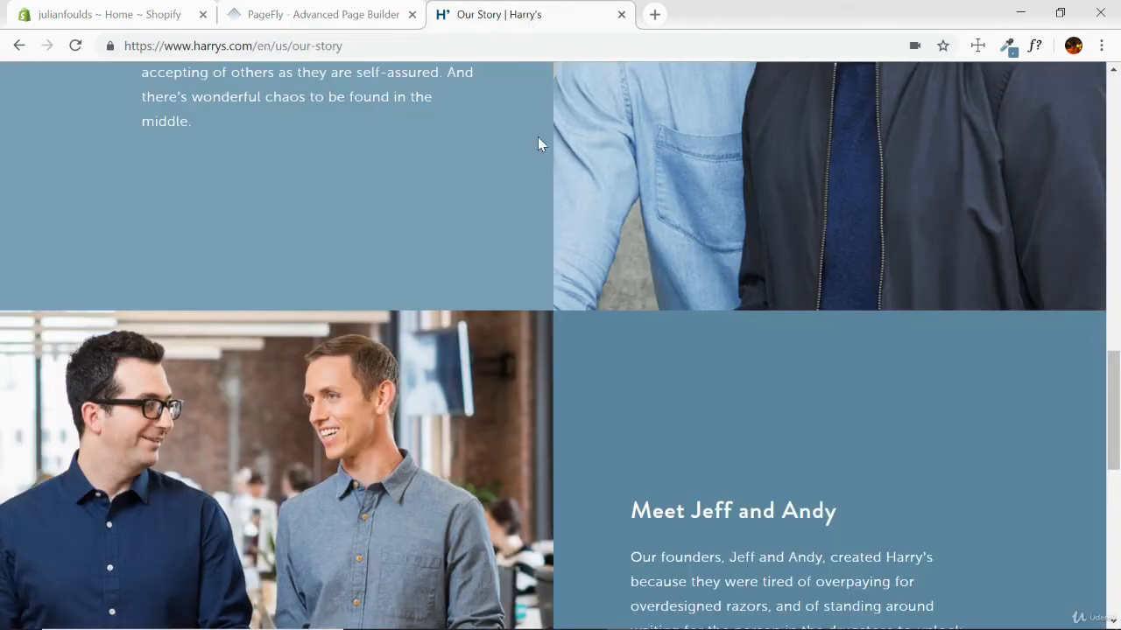
scroll(538, 142, "down", 8)
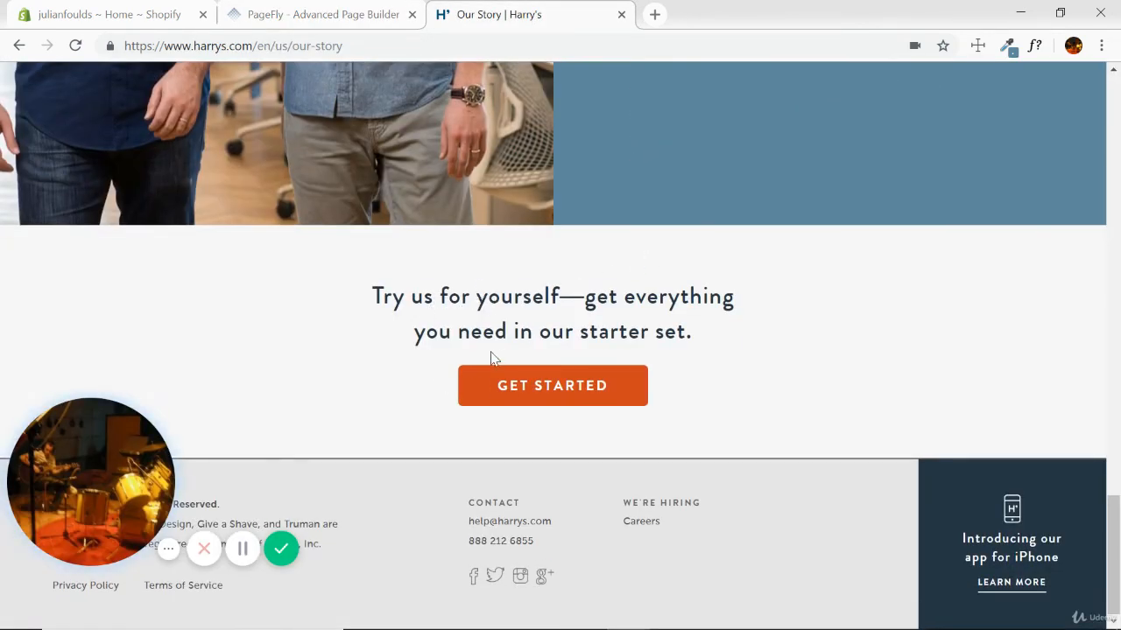
scroll(320, 328, "up", 3)
Step: Return to PageFly, add a full section at the end of the page and place a plain heading in it
left_click(341, 18)
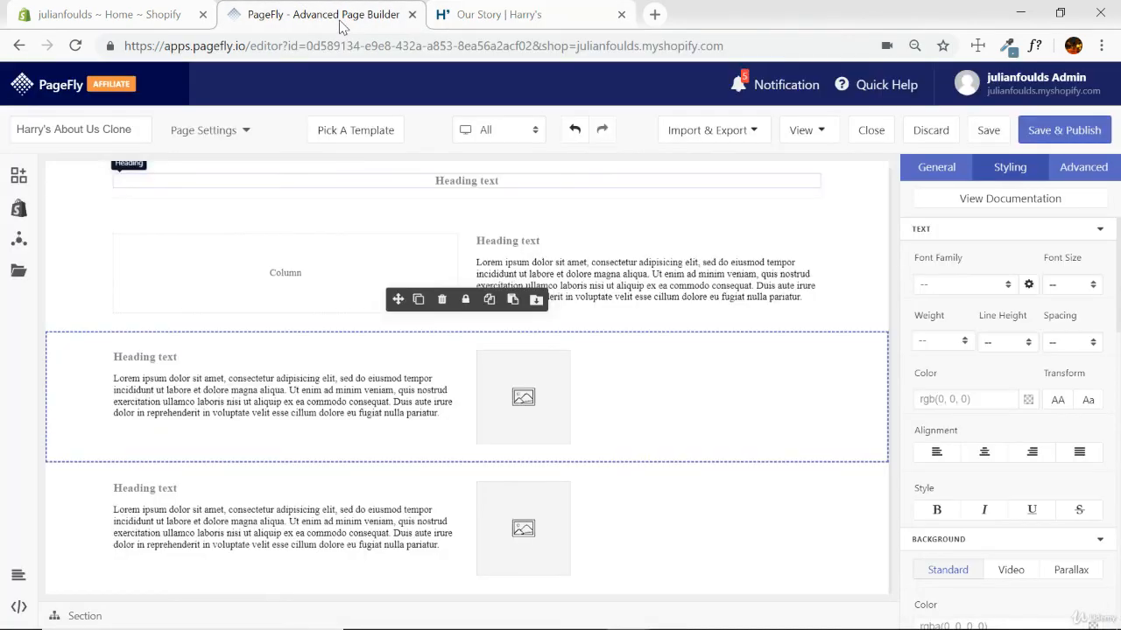
left_click(18, 180)
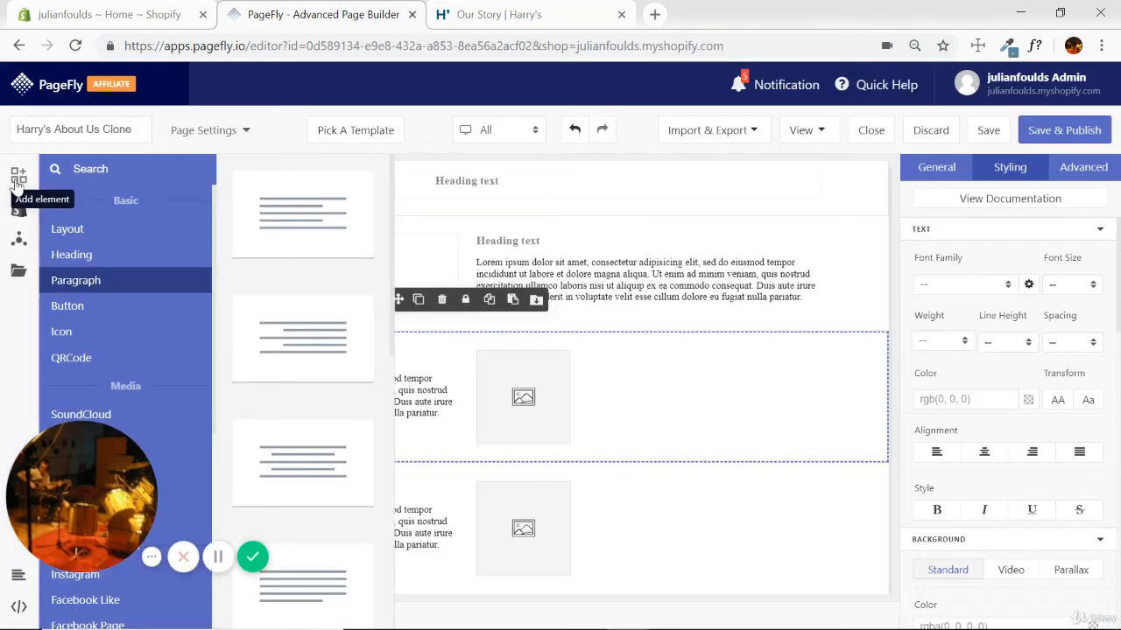
left_click(67, 232)
left_click_drag(318, 216, 512, 596)
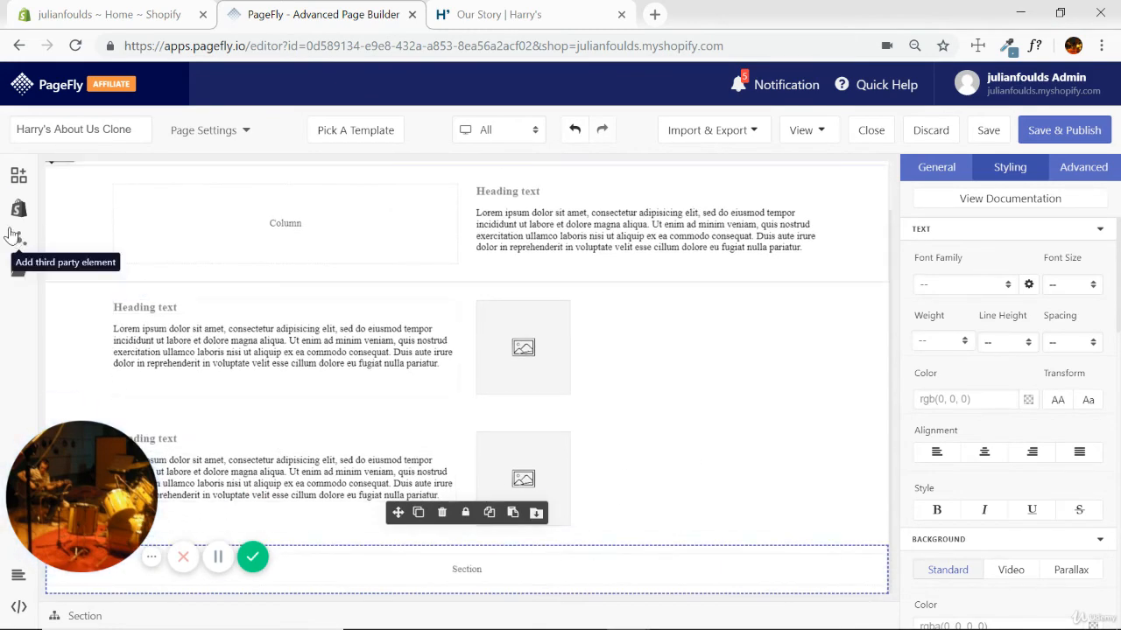
left_click(18, 178)
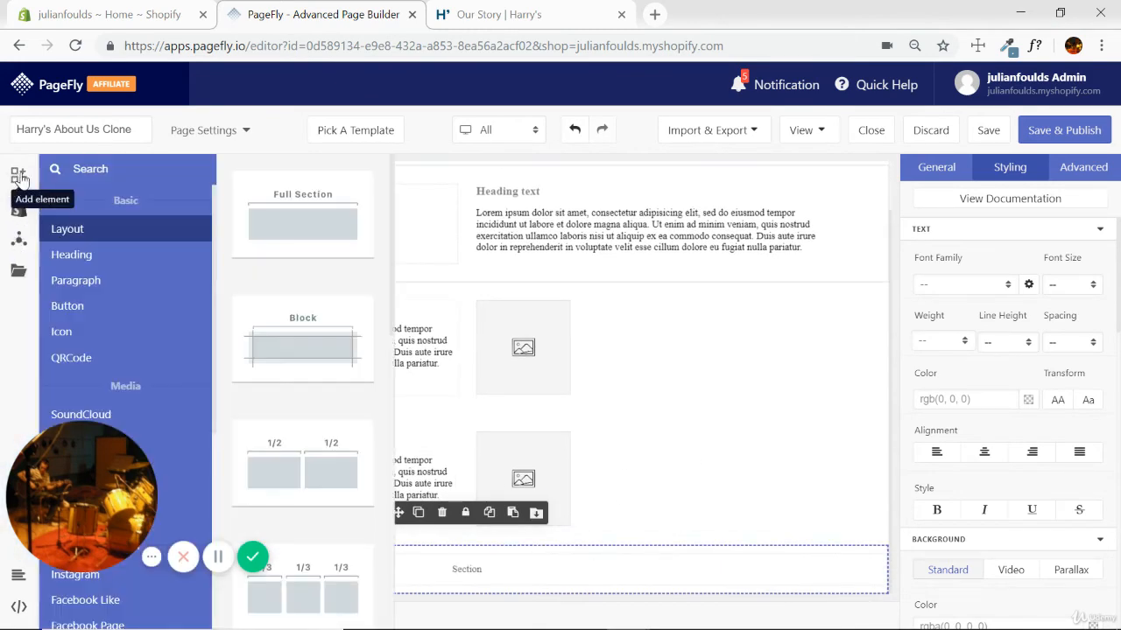
left_click(74, 257)
left_click_drag(306, 212, 468, 573)
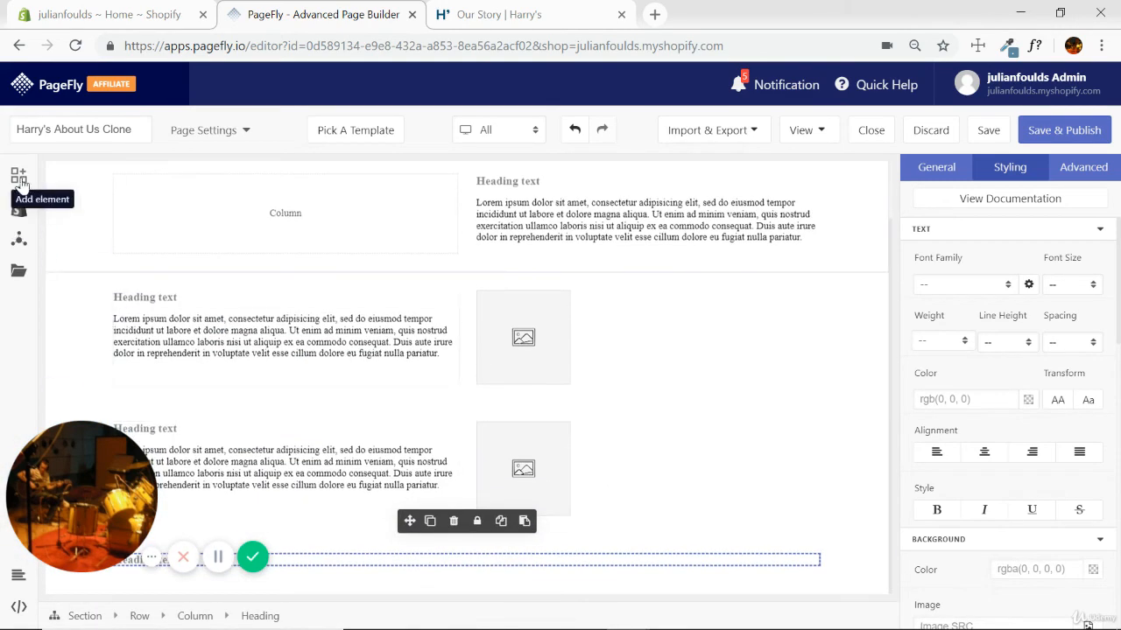
Step: Place a block beneath the heading in the last section
left_click(18, 176)
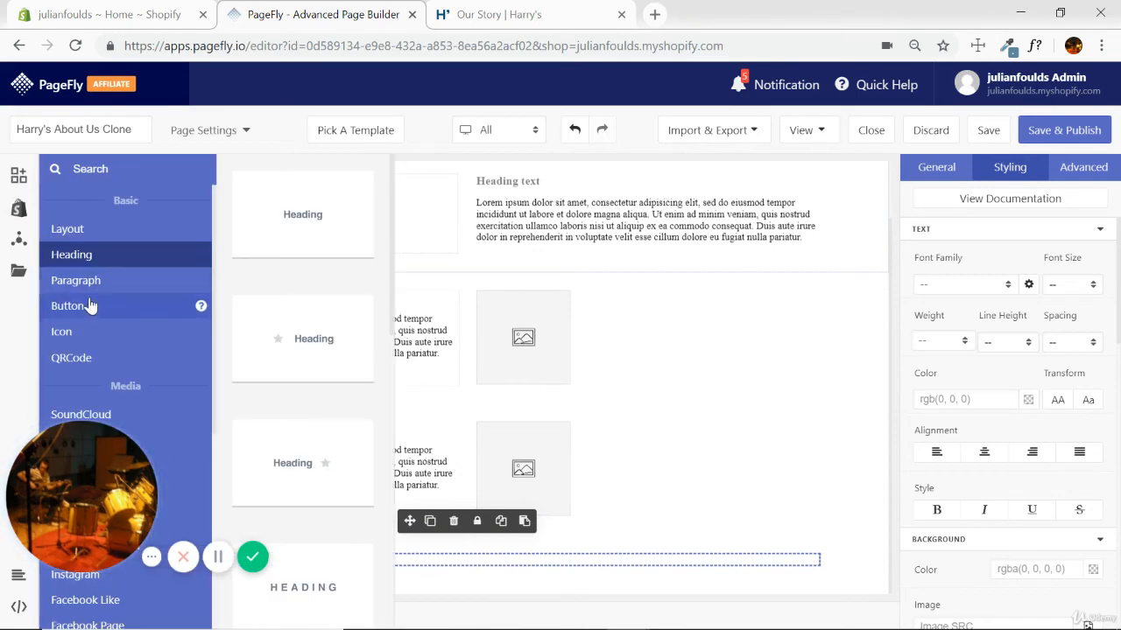
left_click(198, 229)
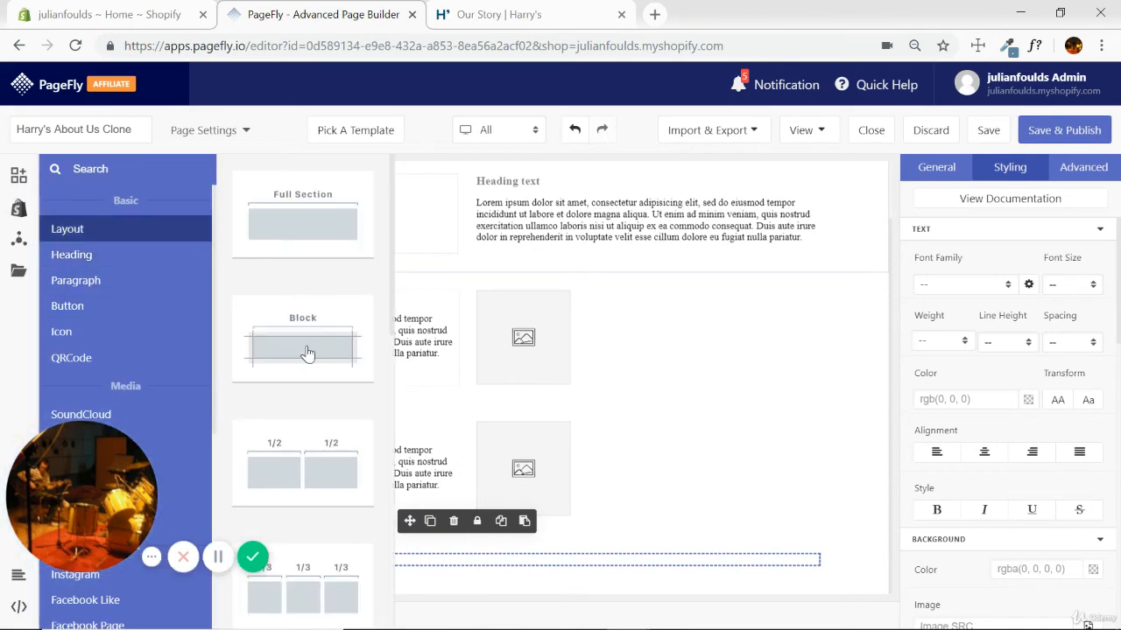
left_click_drag(307, 353, 466, 571)
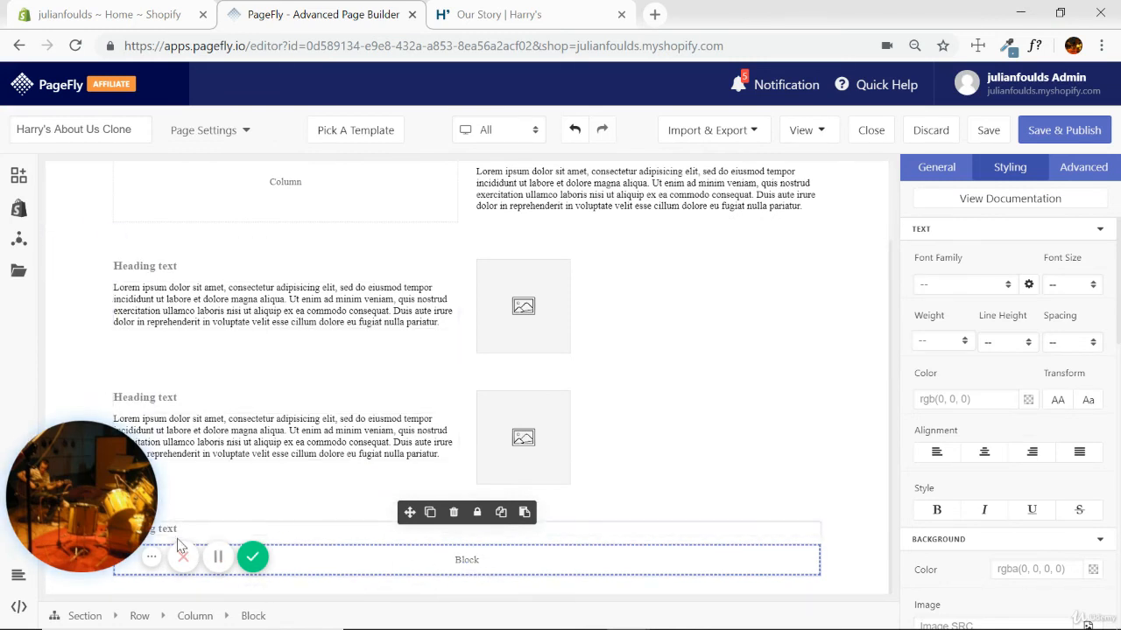
Step: Place a solid button without an icon inside the block of the last section
left_click(668, 523)
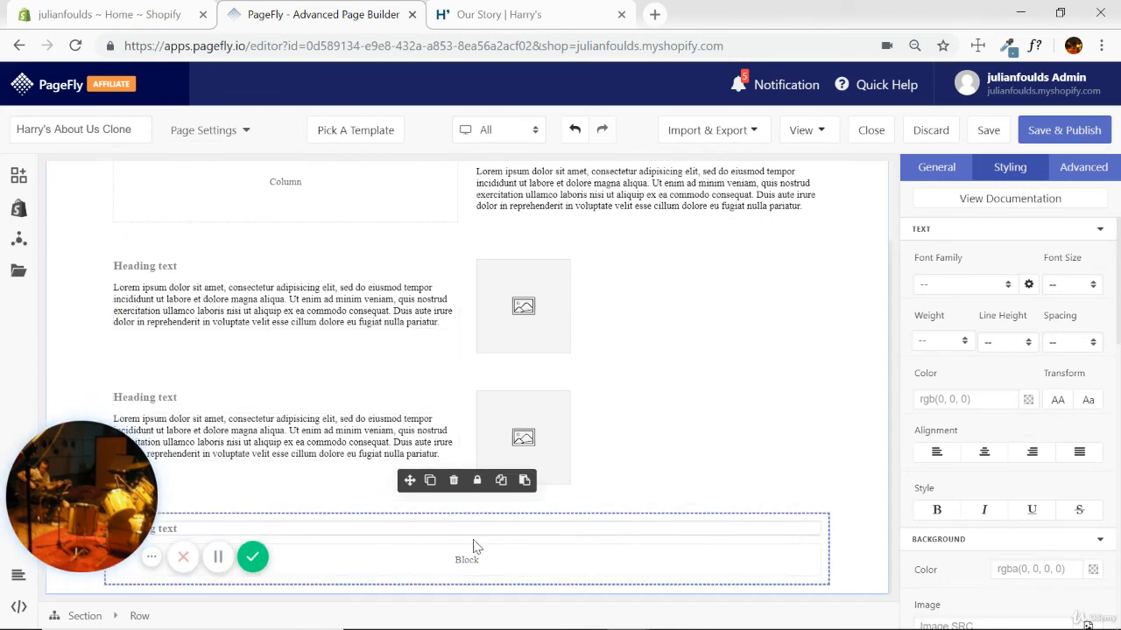
left_click(493, 566)
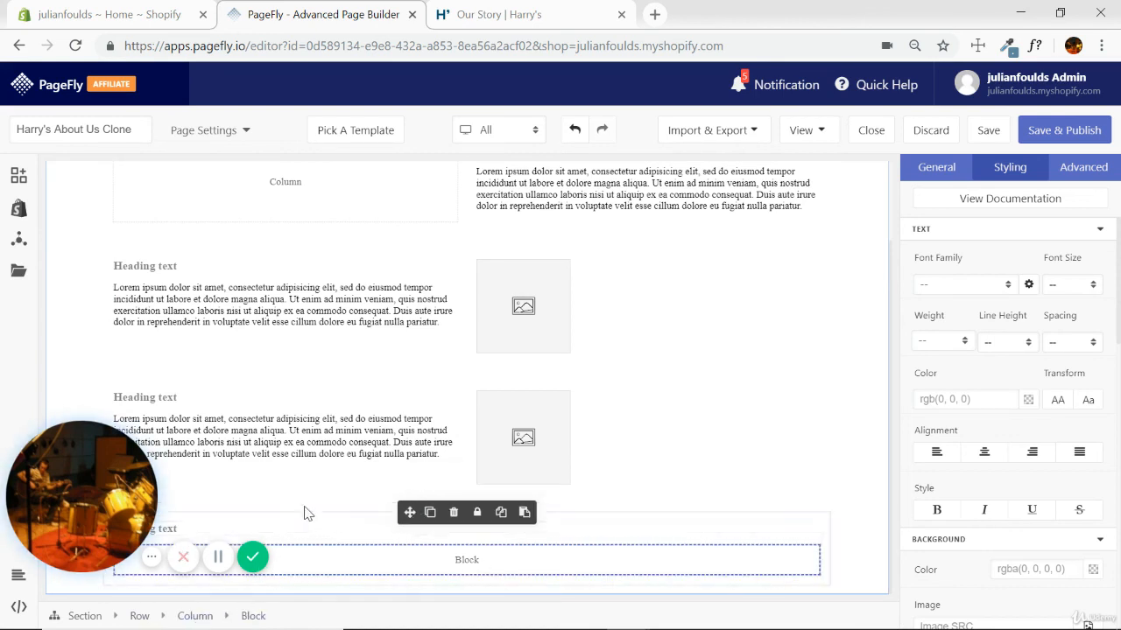
left_click(18, 176)
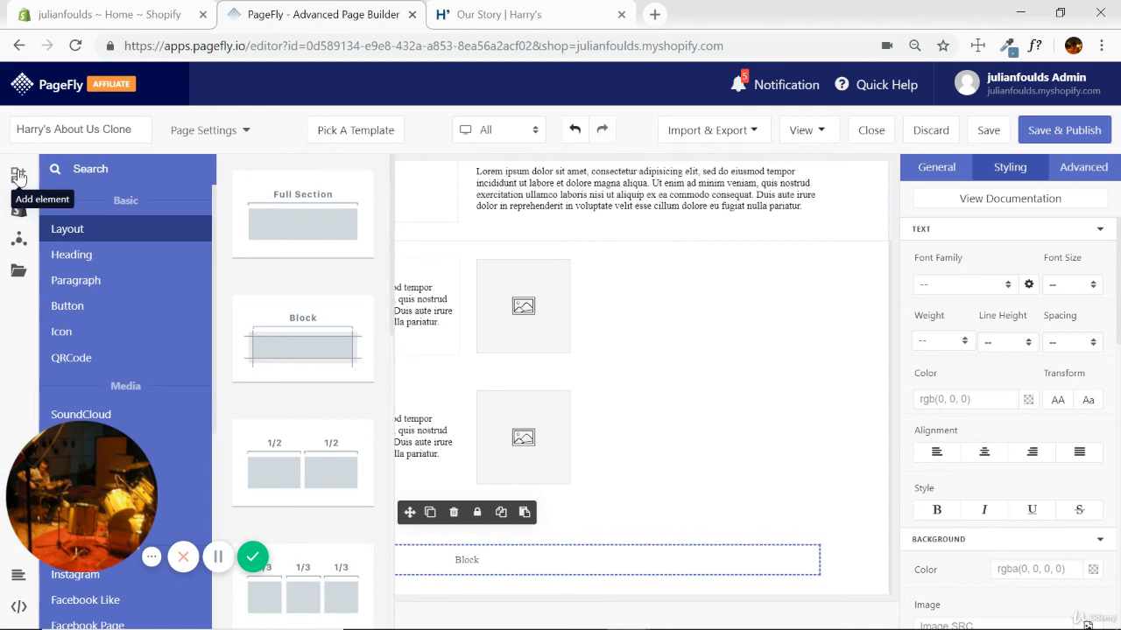
left_click(69, 308)
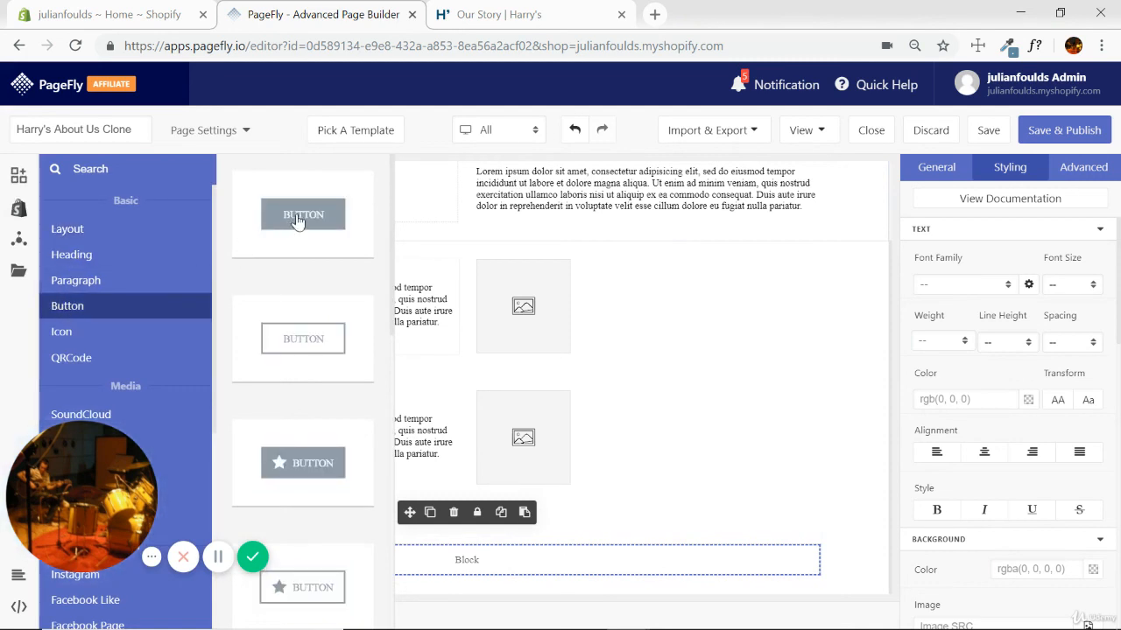
left_click_drag(286, 226, 466, 565)
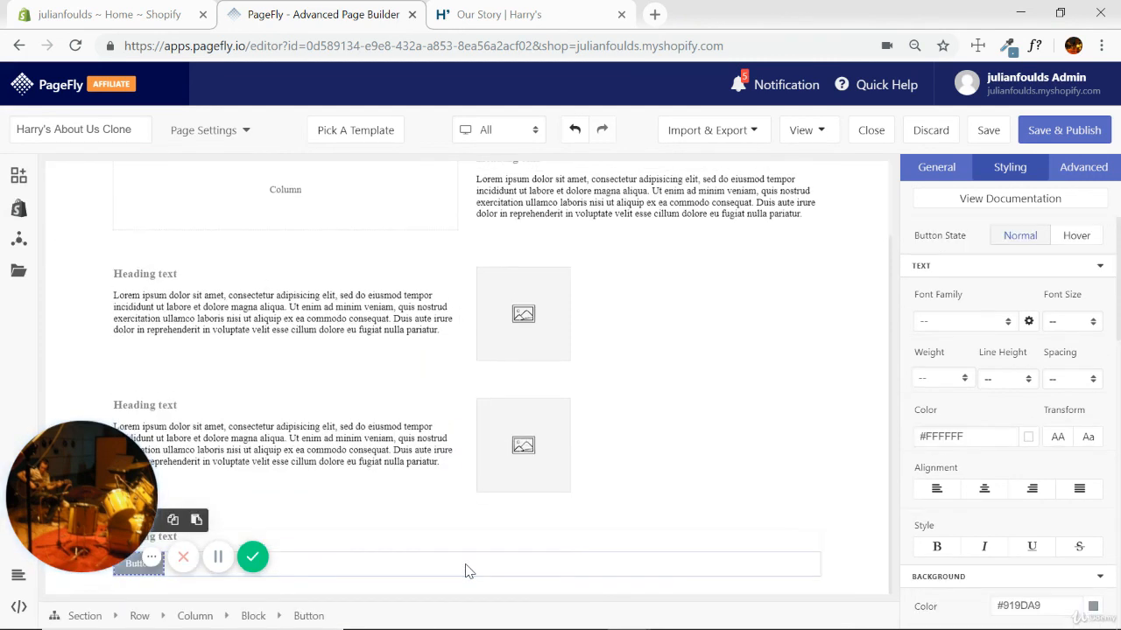
Step: Review the assembled PageFly layout against the masculinity section on Harry's page and return to the PageFly editor
scroll(654, 516, "up", 1)
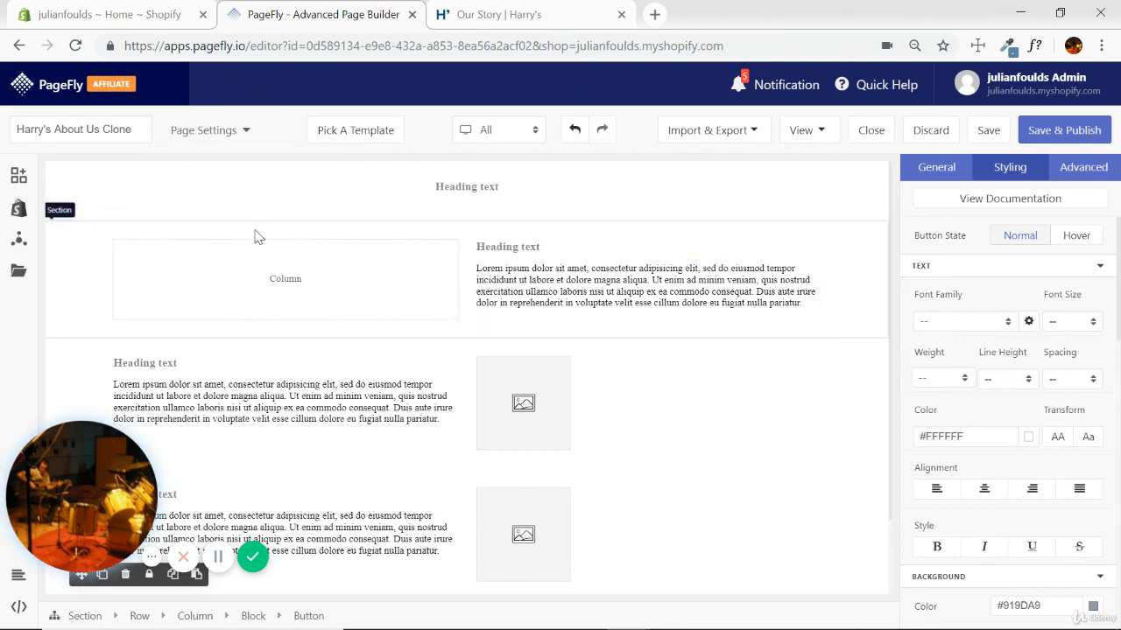
scroll(736, 306, "down", 1)
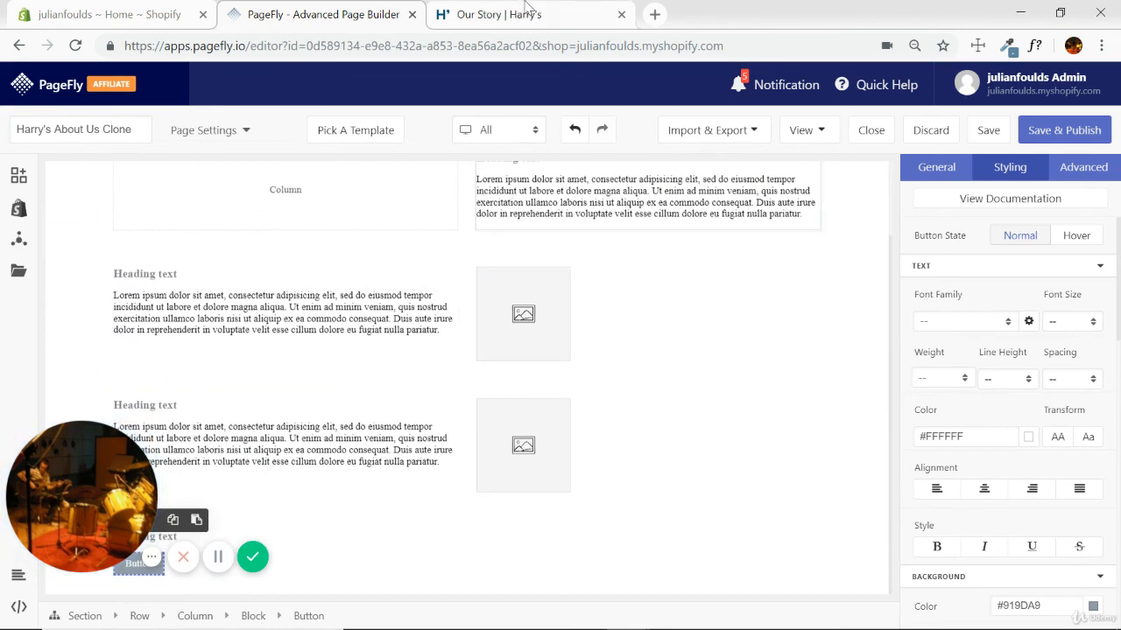
left_click(525, 16)
scroll(612, 306, "down", 5)
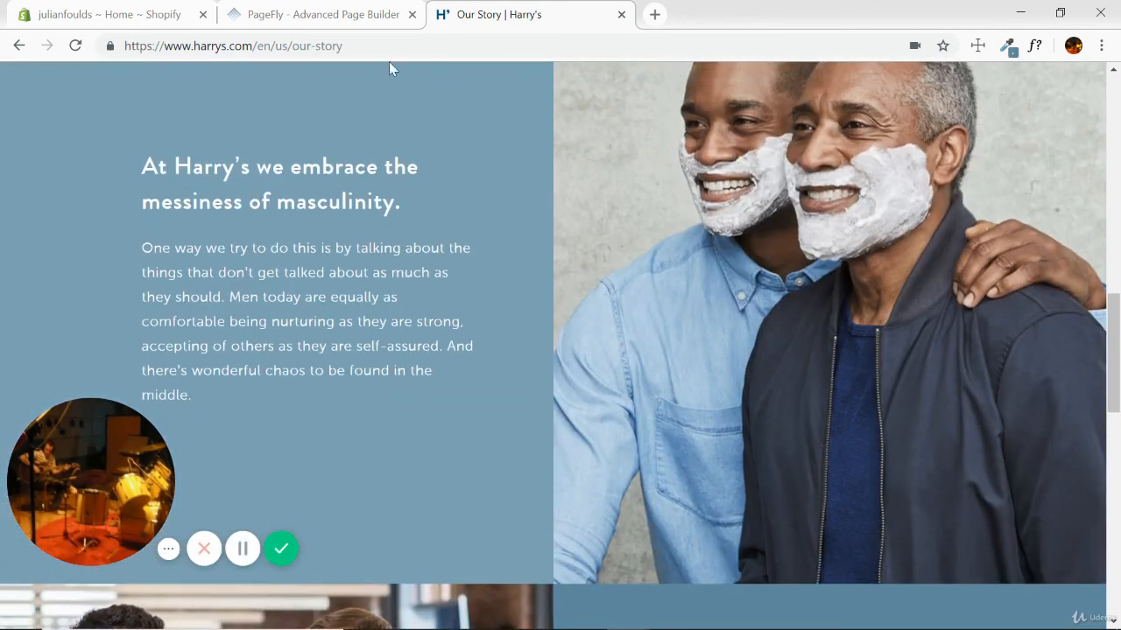
left_click(370, 13)
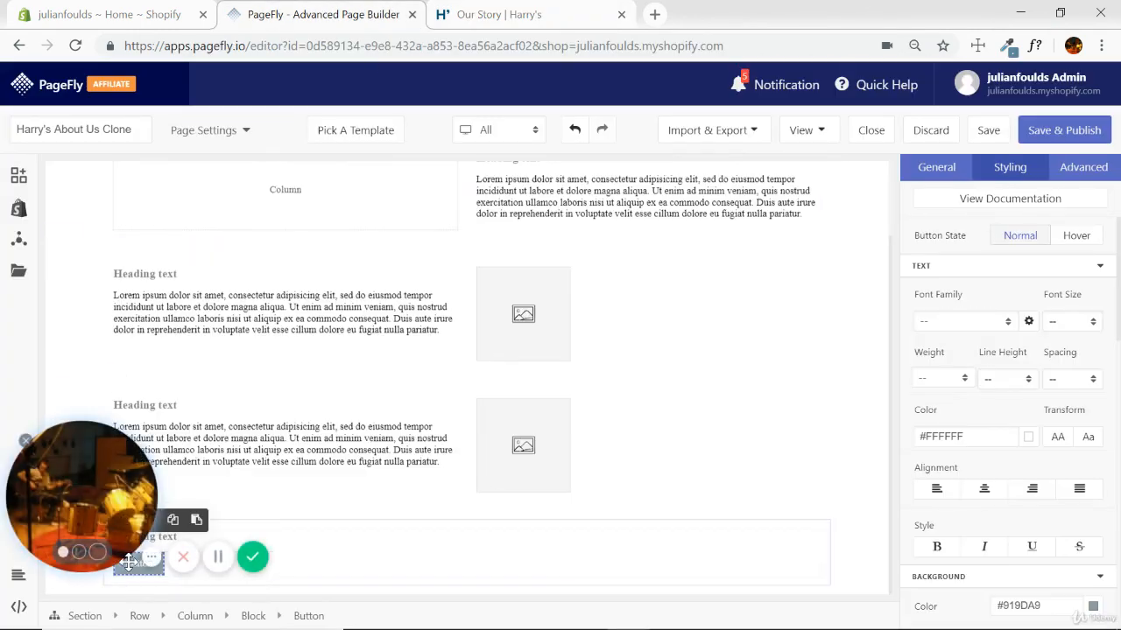